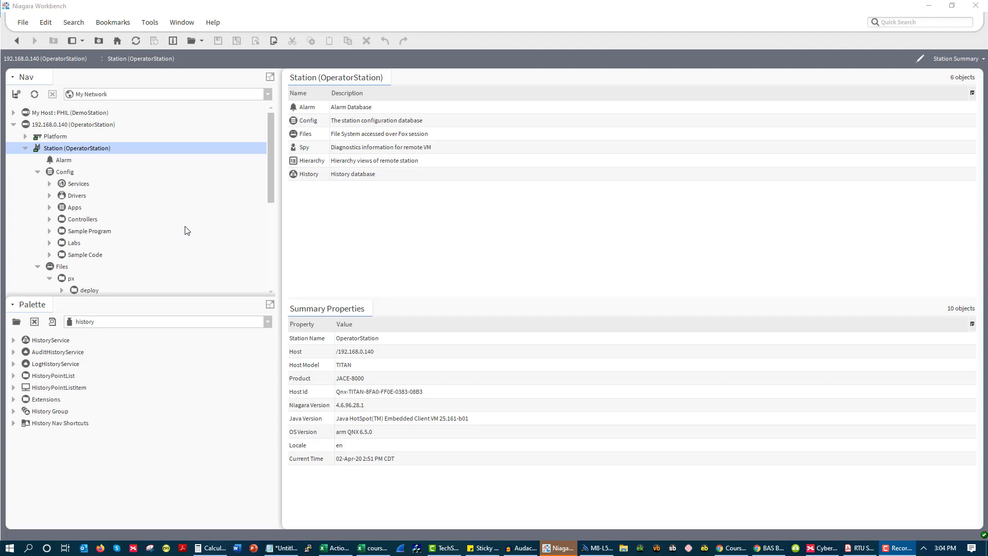
- View AHU.px, Home.px, AHU.px again, and finally VAV.px from the Nav tree
{"action": "scroll", "coordinate": [146, 215], "scroll_direction": "down", "scroll_amount": 3}
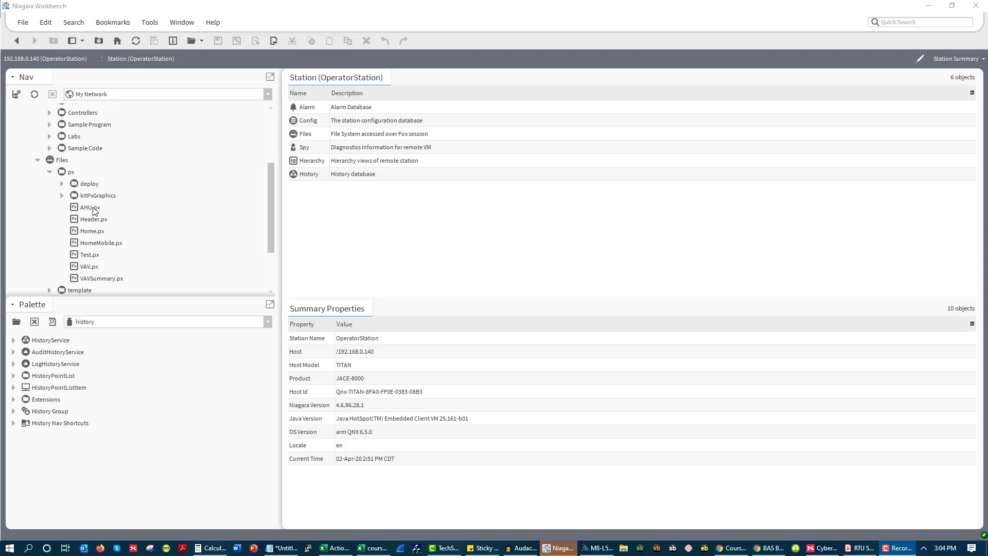
{"action": "double_click", "coordinate": [93, 209]}
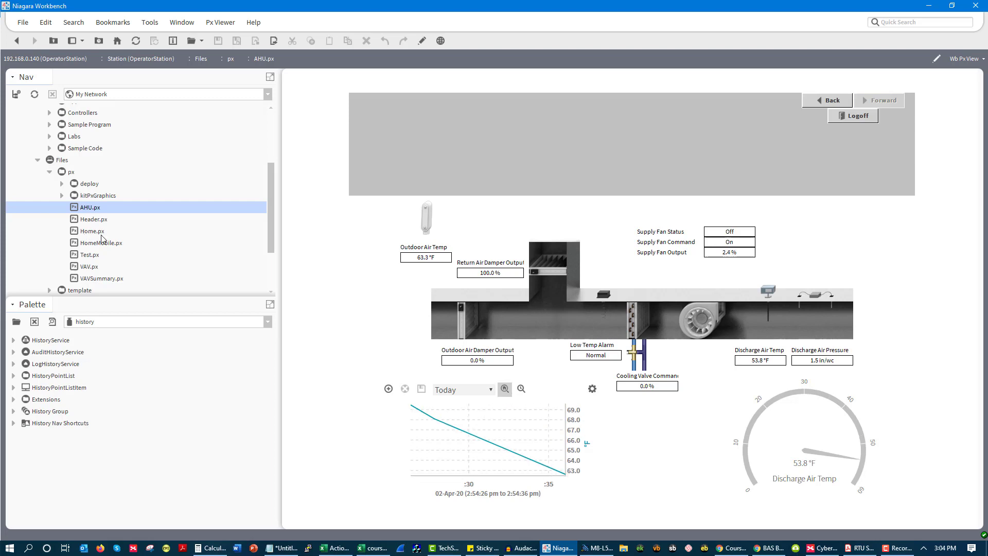
{"action": "left_click", "coordinate": [90, 233]}
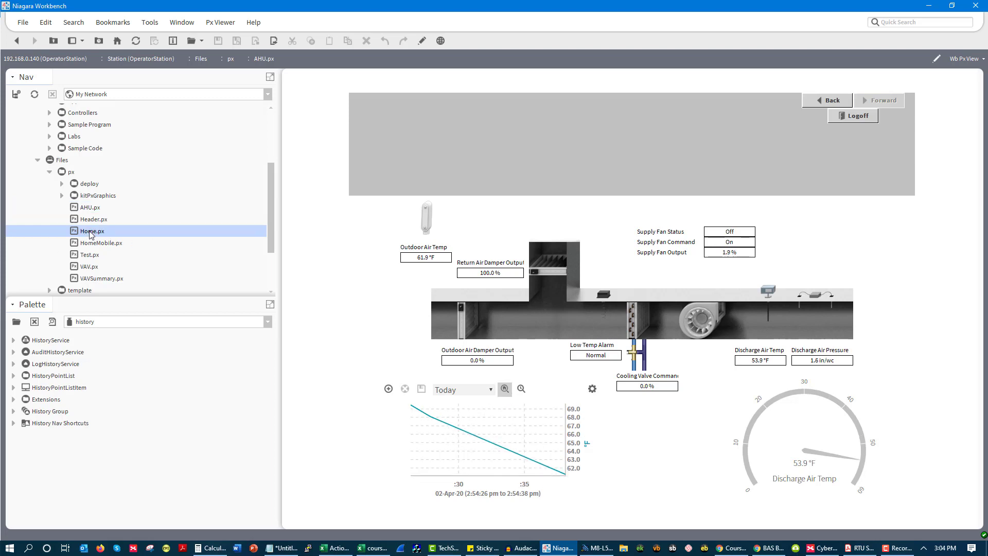
{"action": "double_click", "coordinate": [89, 232]}
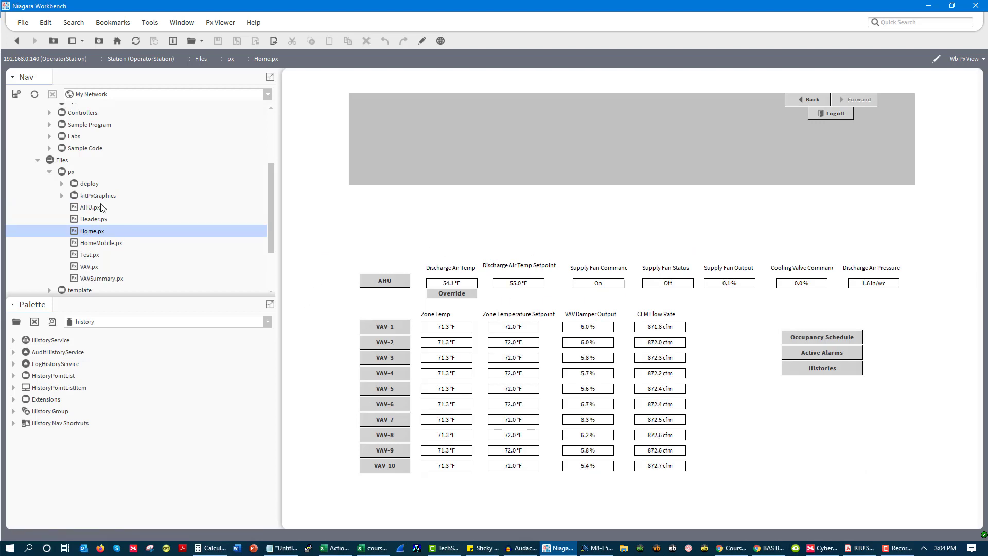
{"action": "double_click", "coordinate": [97, 207]}
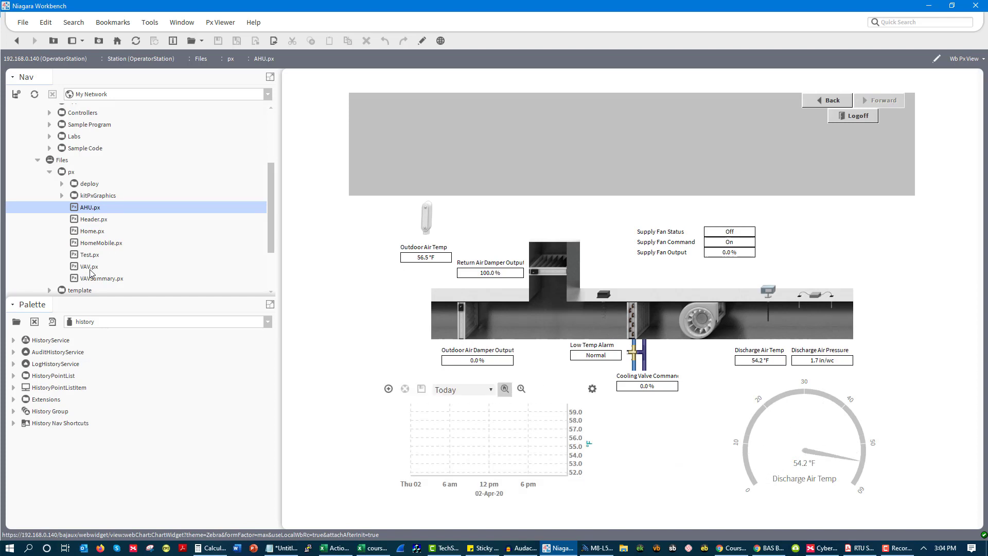
{"action": "left_click", "coordinate": [89, 267]}
{"action": "double_click", "coordinate": [90, 269]}
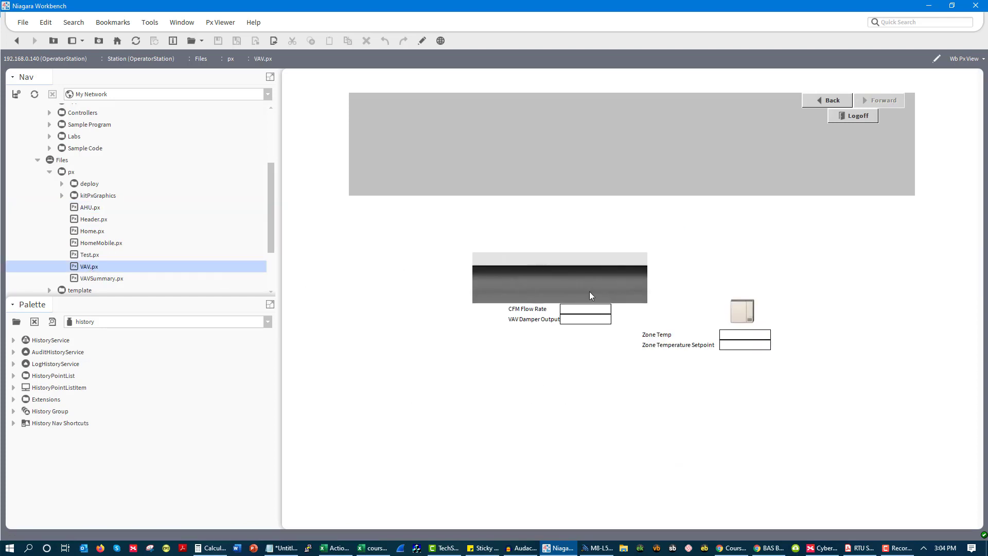
- Open VAV.px in the Px Editor, inspect the CFM Flow Rate label's slot:CFM_FLOW binding, and expand Controllers
{"action": "left_click", "coordinate": [960, 59]}
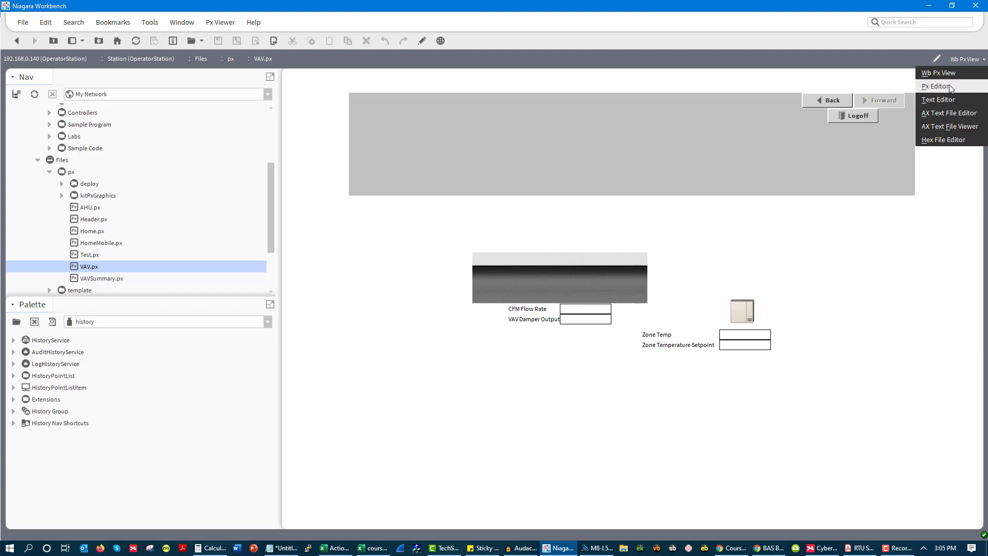
{"action": "left_click", "coordinate": [919, 83]}
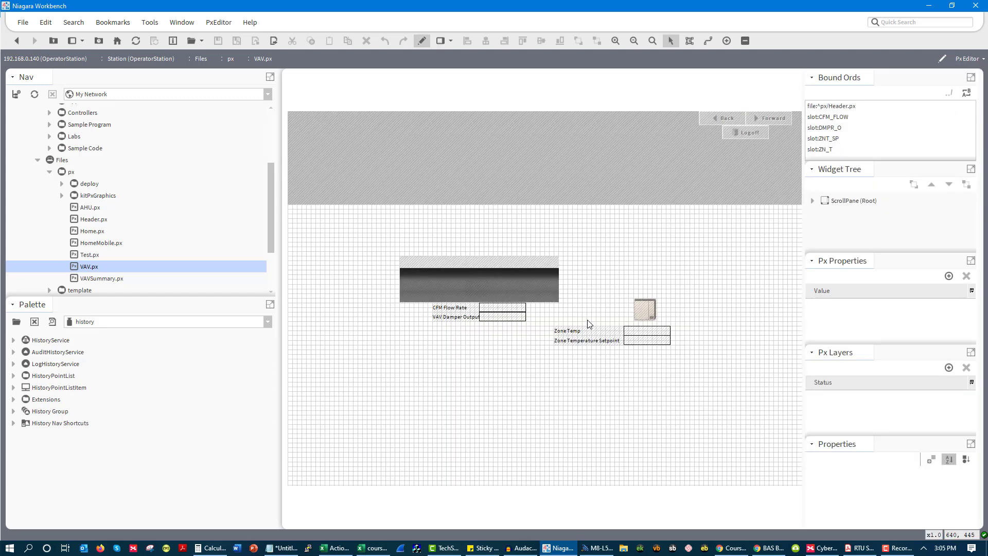
{"action": "left_click", "coordinate": [509, 308]}
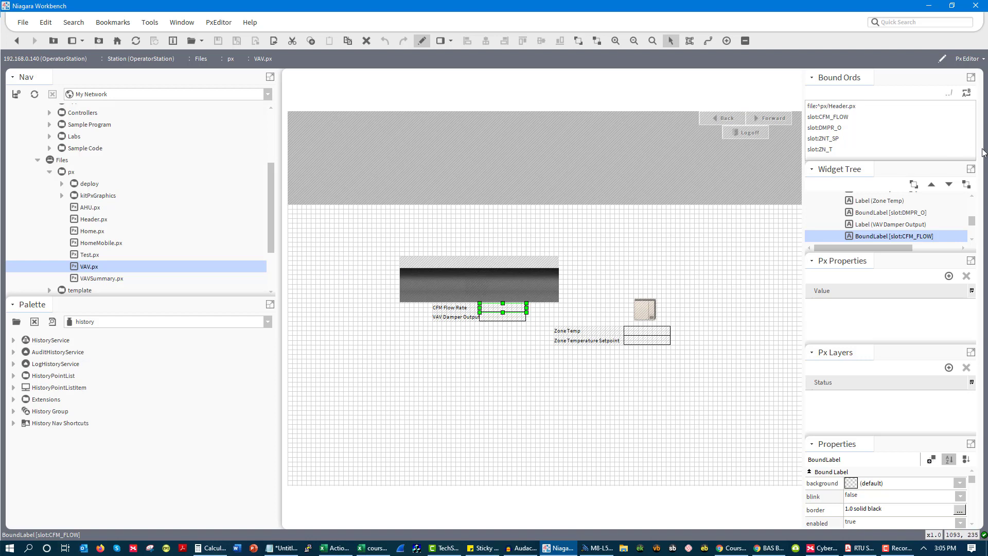
{"action": "left_click", "coordinate": [49, 113]}
- Show the VAV template for VAV1 and VAV5, then open AHU.px from Files > px
{"action": "double_click", "coordinate": [92, 149]}
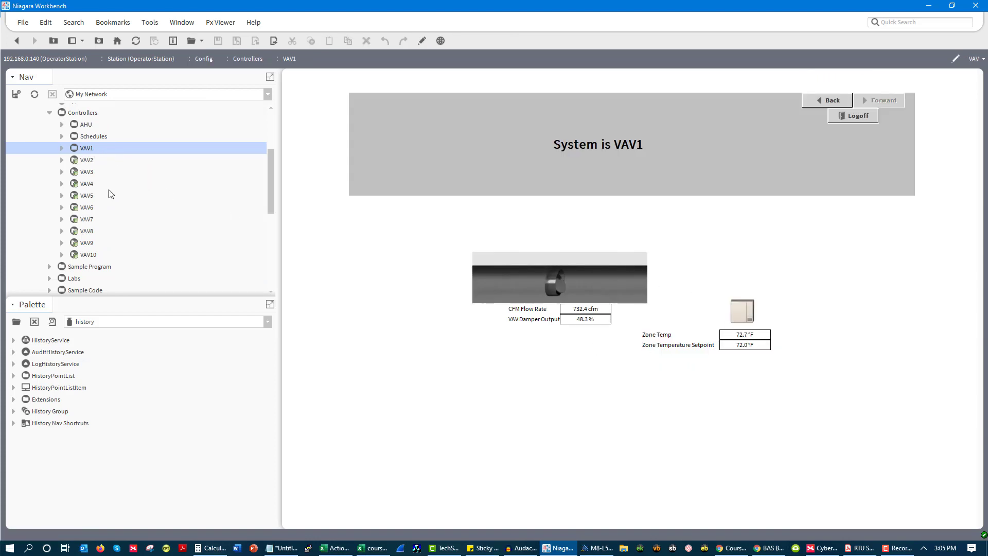
{"action": "double_click", "coordinate": [91, 196]}
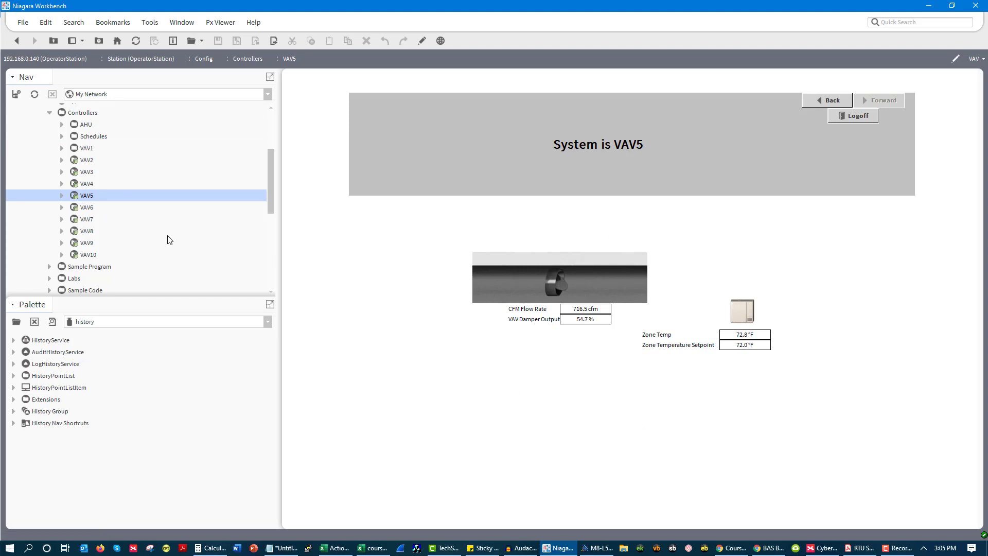
{"action": "scroll", "coordinate": [88, 250], "scroll_direction": "down", "scroll_amount": 3}
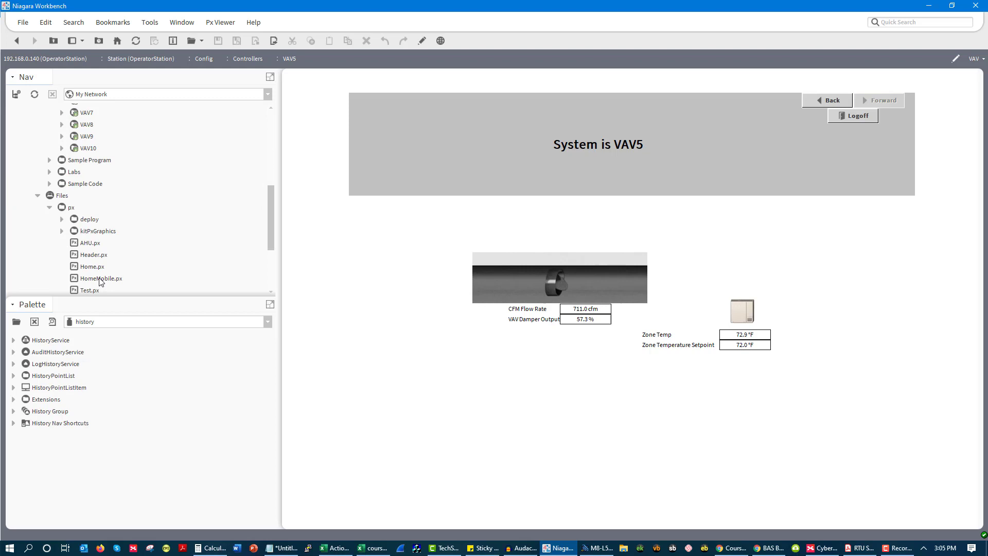
{"action": "scroll", "coordinate": [100, 273], "scroll_direction": "down", "scroll_amount": 2}
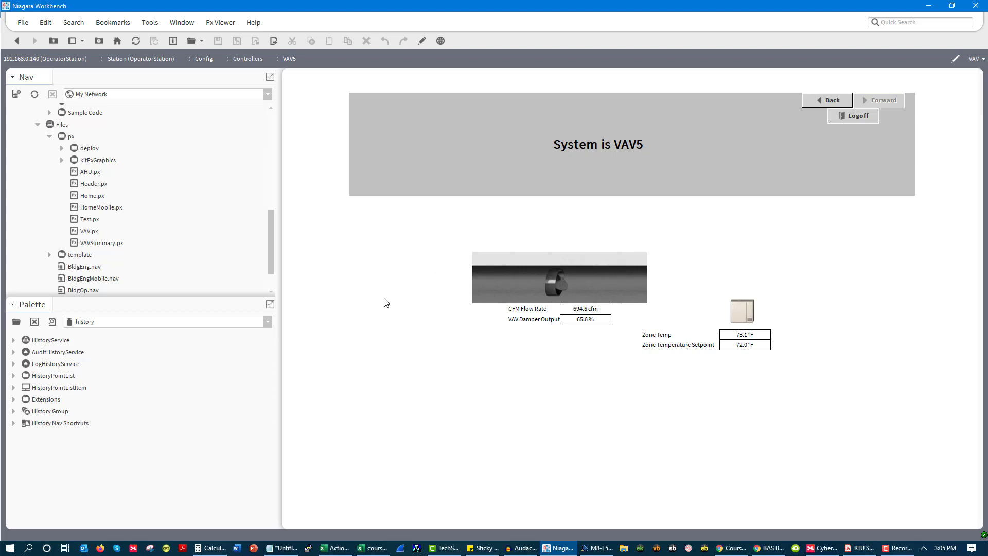
{"action": "double_click", "coordinate": [82, 173]}
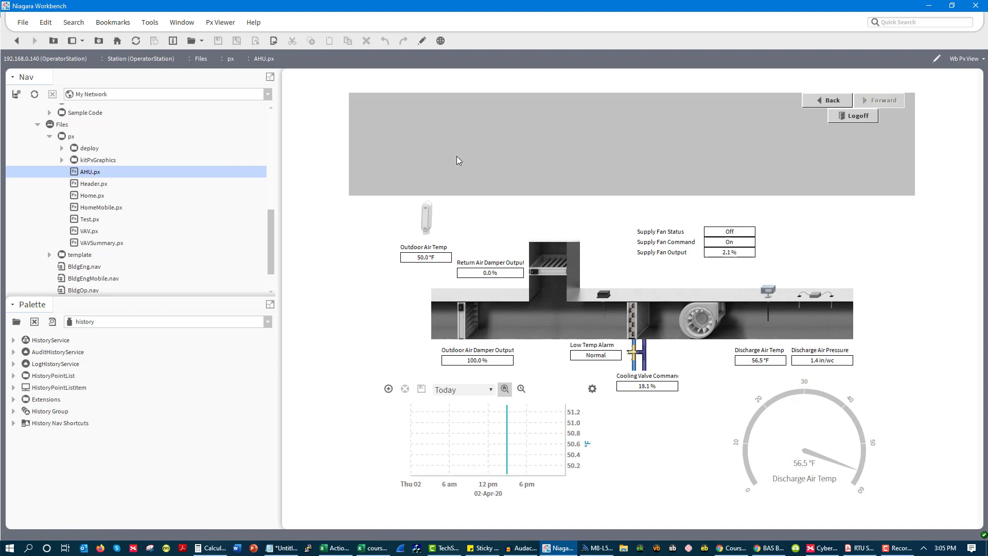
- Open AHU.px in the Px Editor and inspect the Outdoor Air Temp label's Controllers/AHU/OA_T binding without changes
{"action": "left_click", "coordinate": [966, 58]}
{"action": "left_click", "coordinate": [940, 86]}
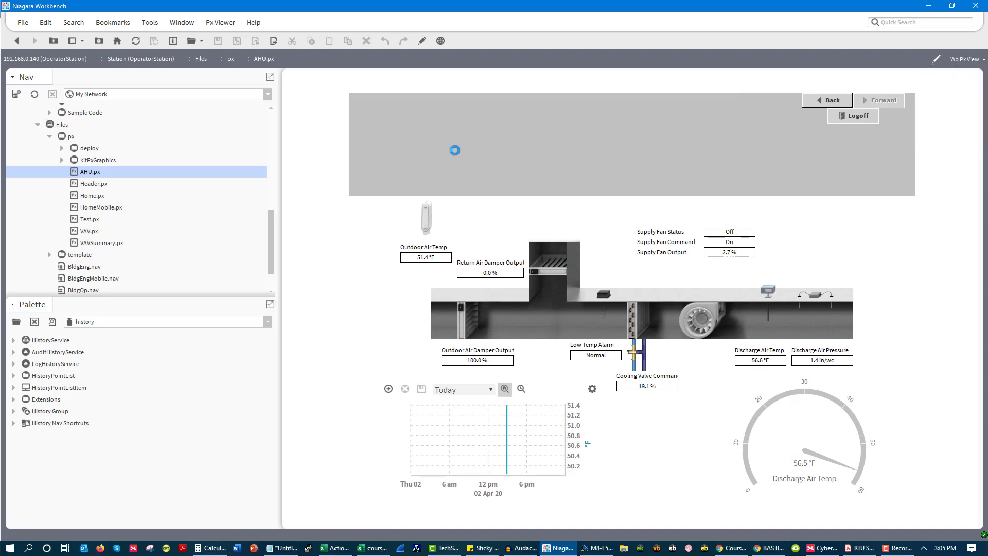
{"action": "left_click", "coordinate": [361, 262]}
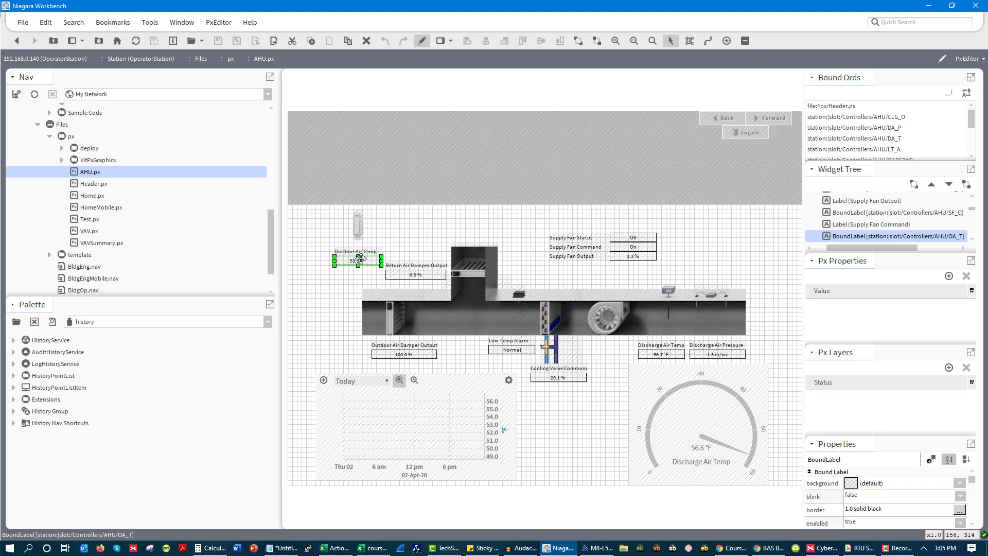
{"action": "double_click", "coordinate": [362, 259]}
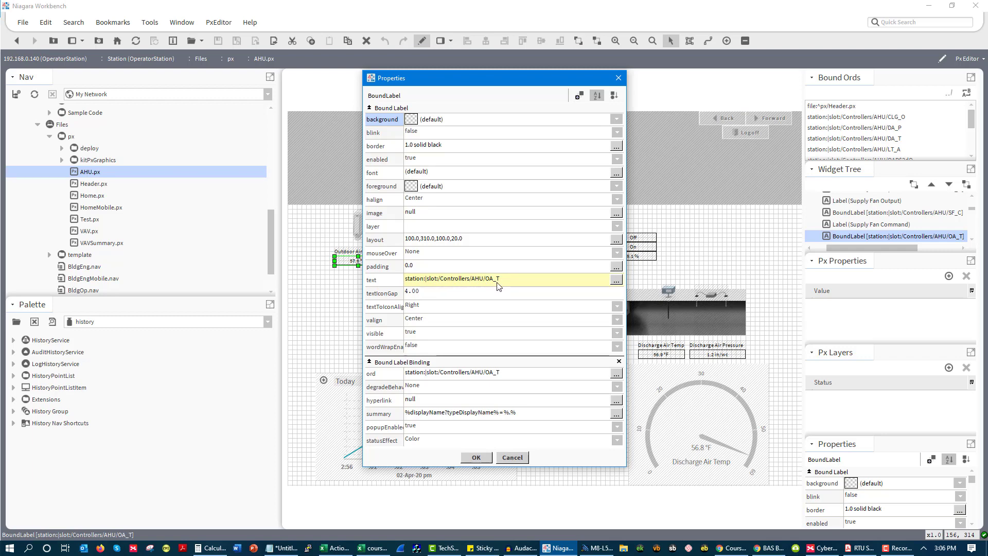
{"action": "left_click", "coordinate": [513, 458]}
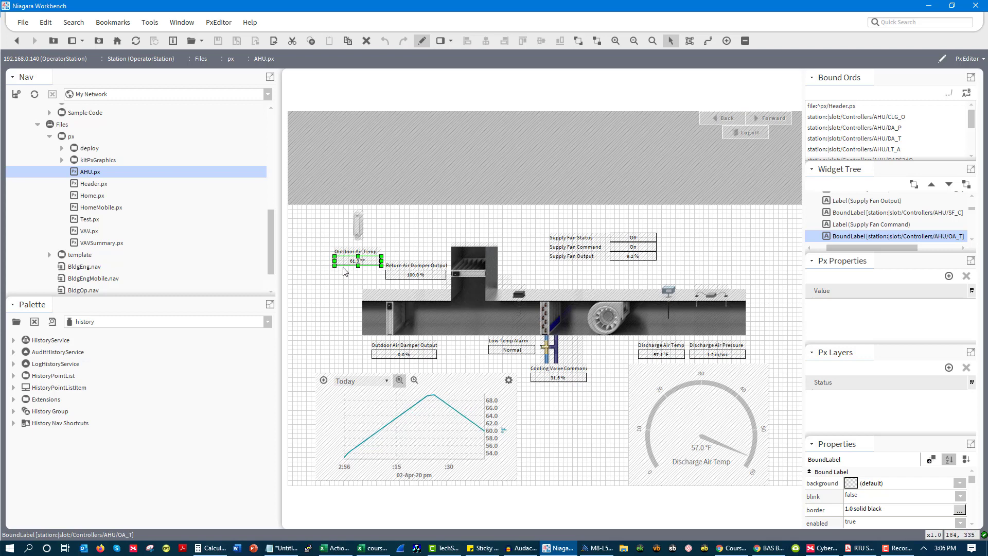
- Reopen the VAV.px template graphic in the Px Editor
{"action": "double_click", "coordinate": [88, 230]}
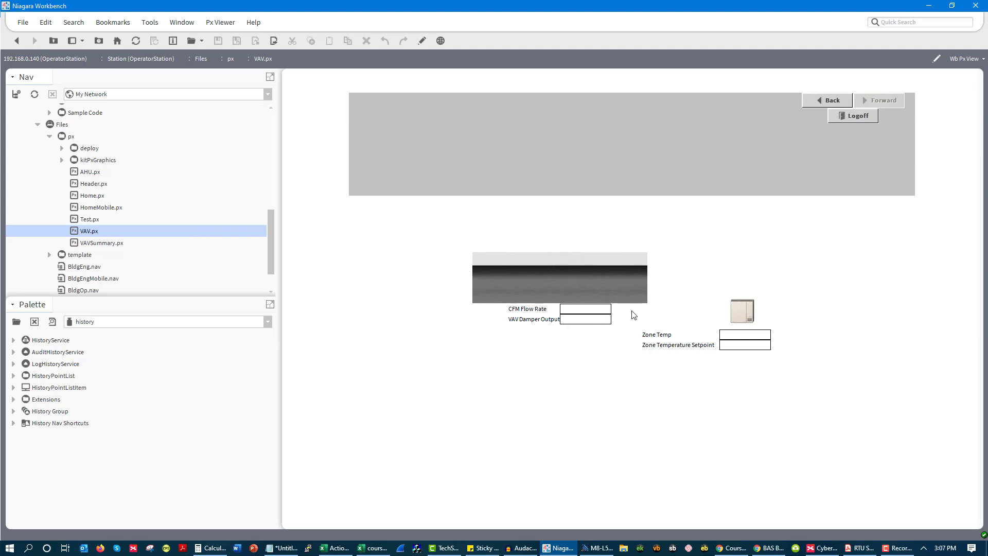
{"action": "left_click", "coordinate": [964, 59]}
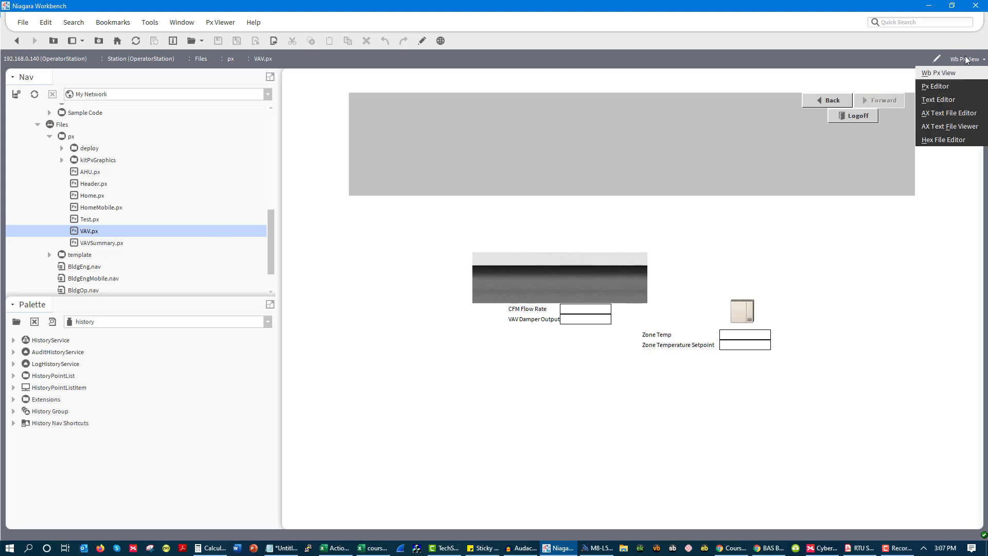
{"action": "left_click", "coordinate": [942, 86]}
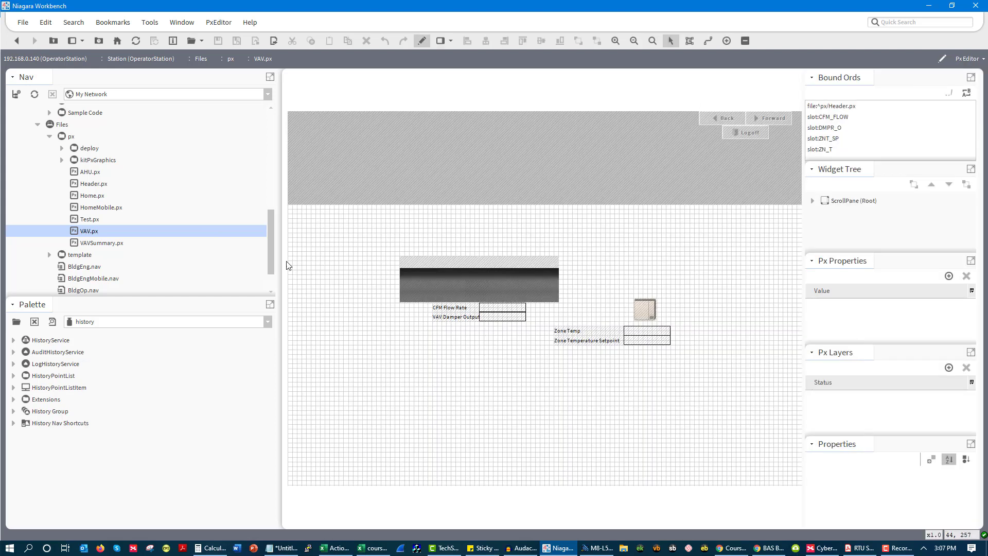
- Load the kitPxHvac palette, expand its coils folder, and drag heatingCoil toward the canvas
{"action": "left_click", "coordinate": [20, 323]}
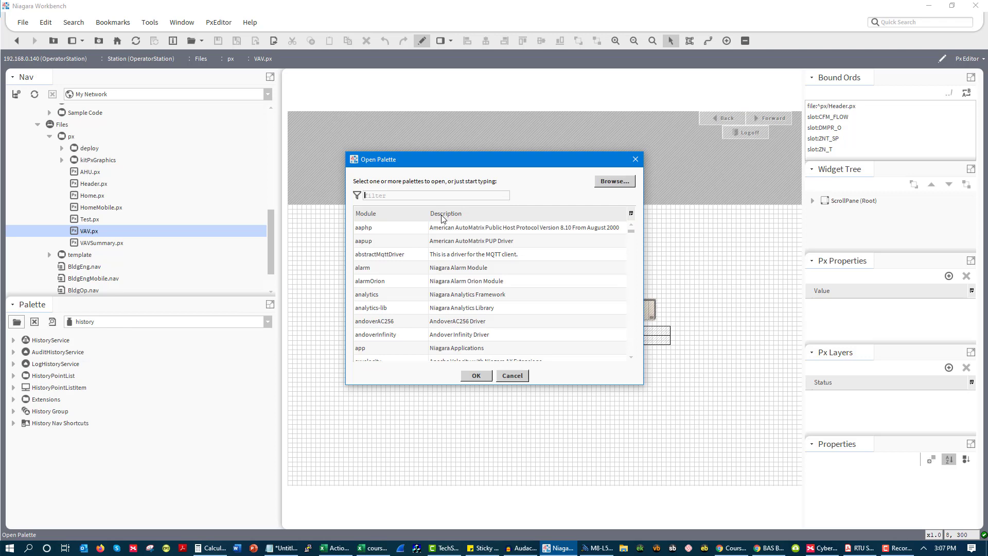
{"action": "type", "text": "ki"}
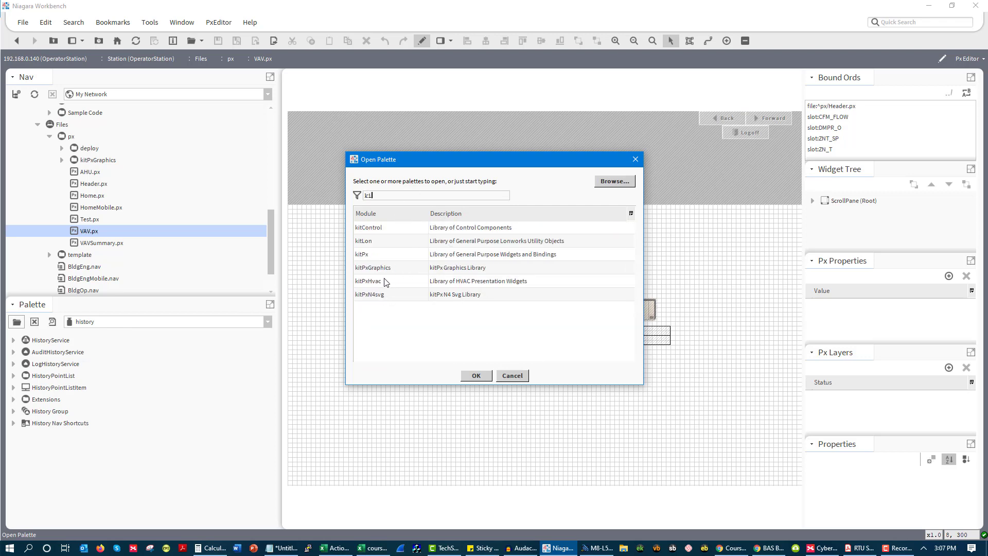
{"action": "double_click", "coordinate": [380, 282]}
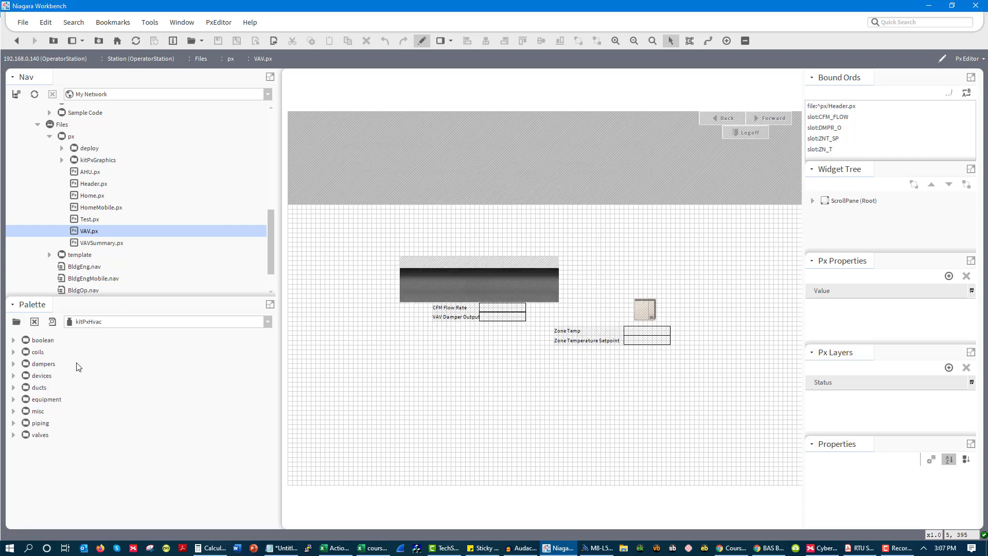
{"action": "left_click", "coordinate": [14, 352]}
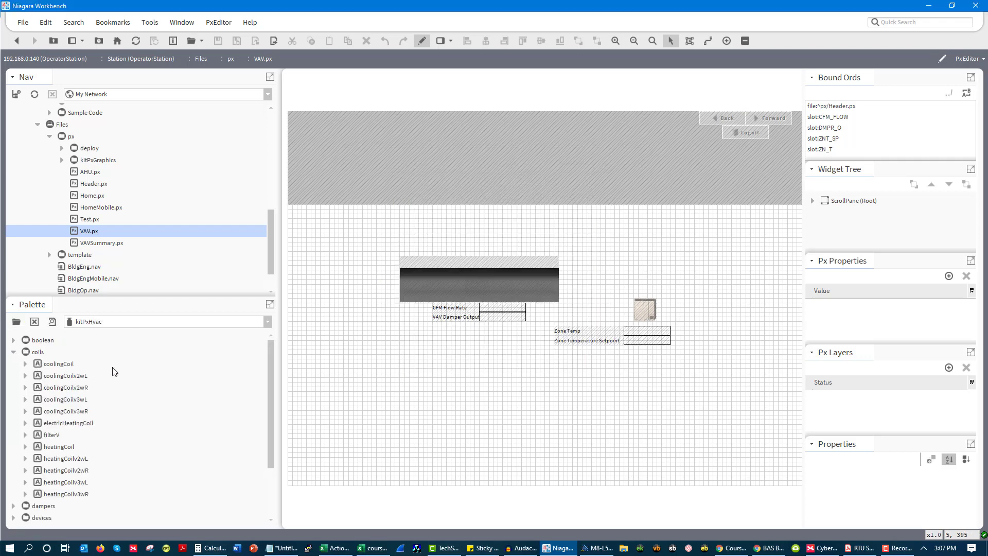
{"action": "left_click_drag", "start_coordinate": [64, 448], "coordinate": [95, 446]}
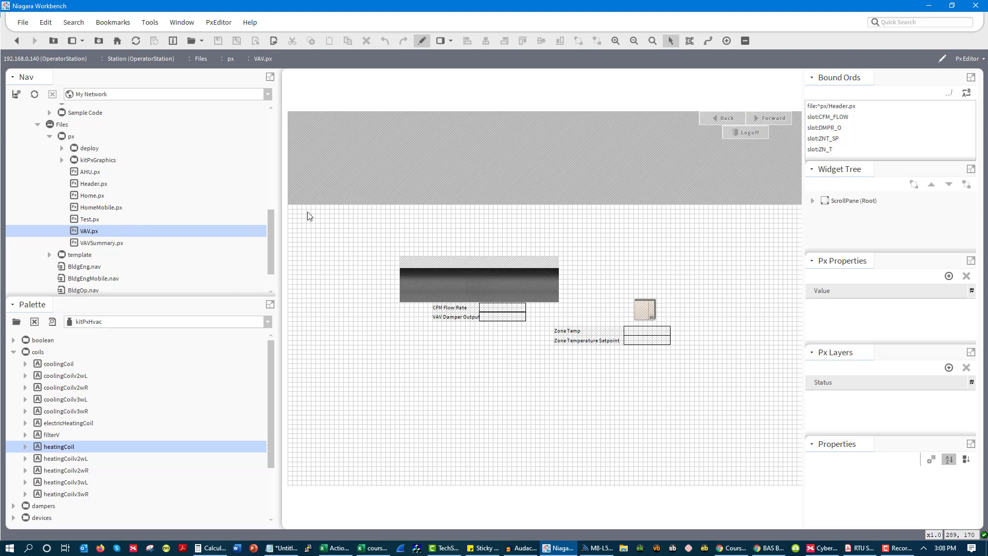
{"action": "right_click", "coordinate": [89, 232]}
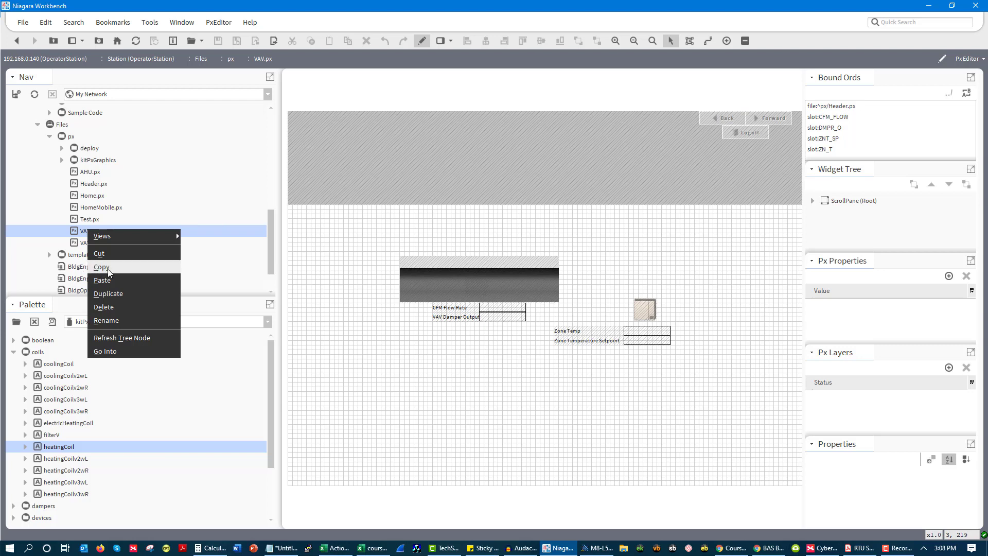
{"action": "left_click", "coordinate": [490, 413]}
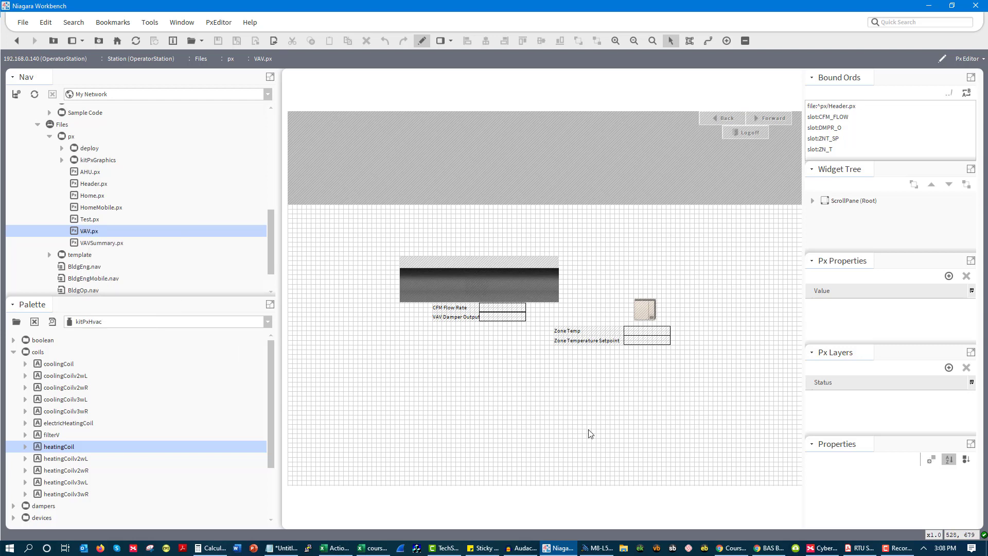
{"action": "right_click", "coordinate": [91, 234]}
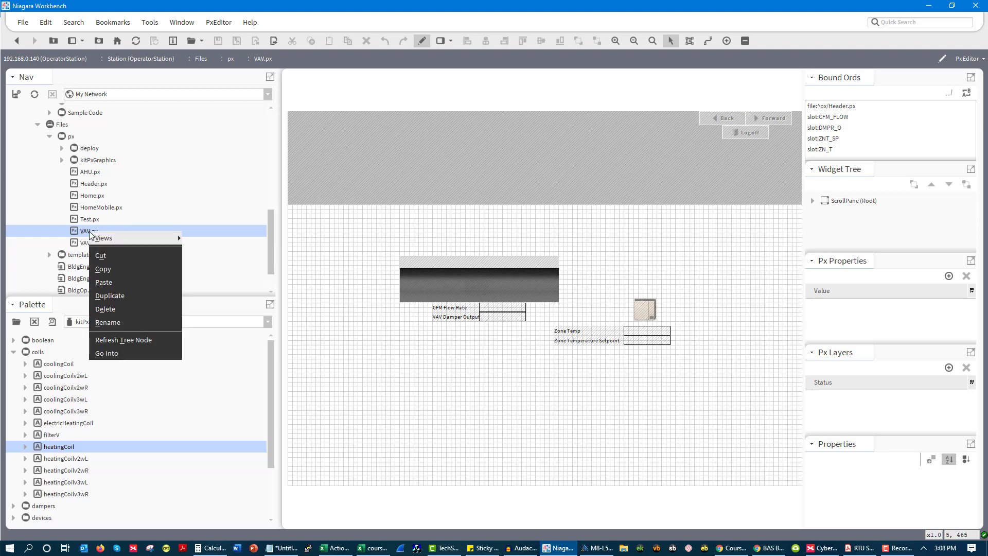
{"action": "left_click", "coordinate": [443, 380]}
{"action": "double_click", "coordinate": [513, 313]}
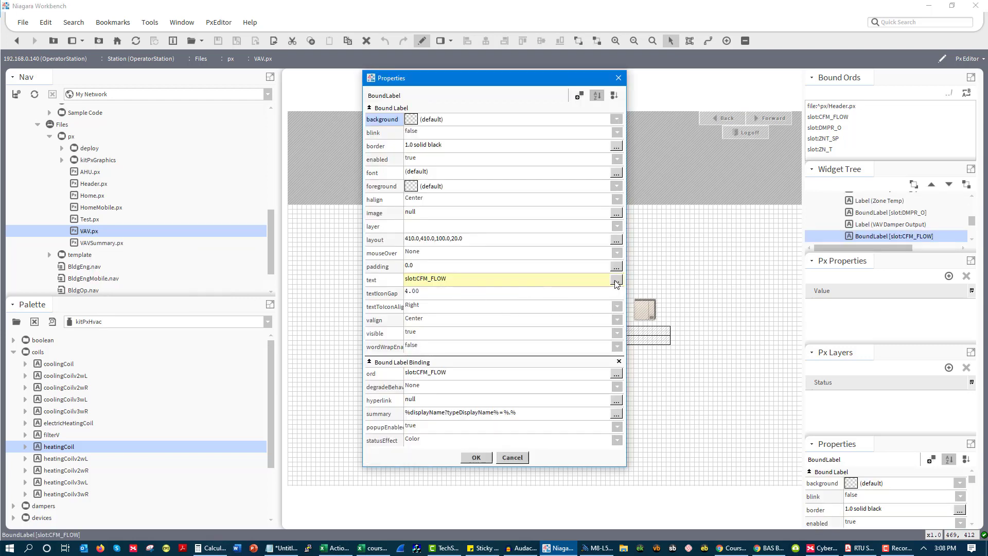
{"action": "left_click", "coordinate": [616, 281]}
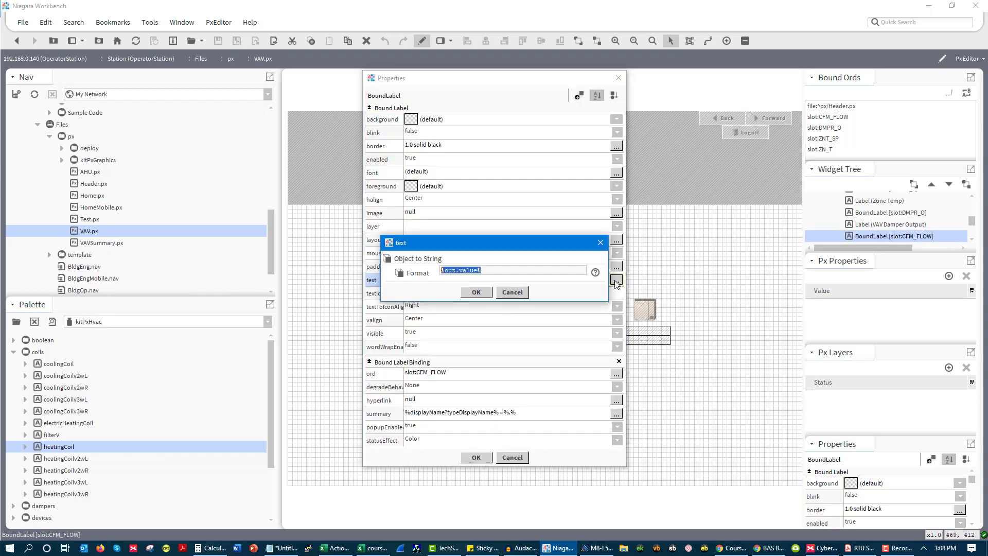
{"action": "left_click", "coordinate": [512, 292]}
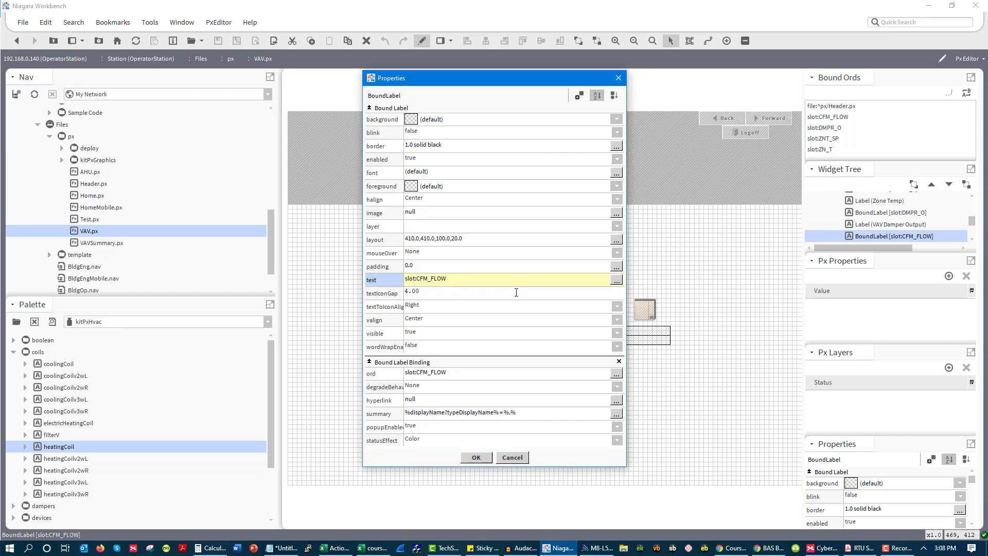
{"action": "left_click", "coordinate": [618, 79]}
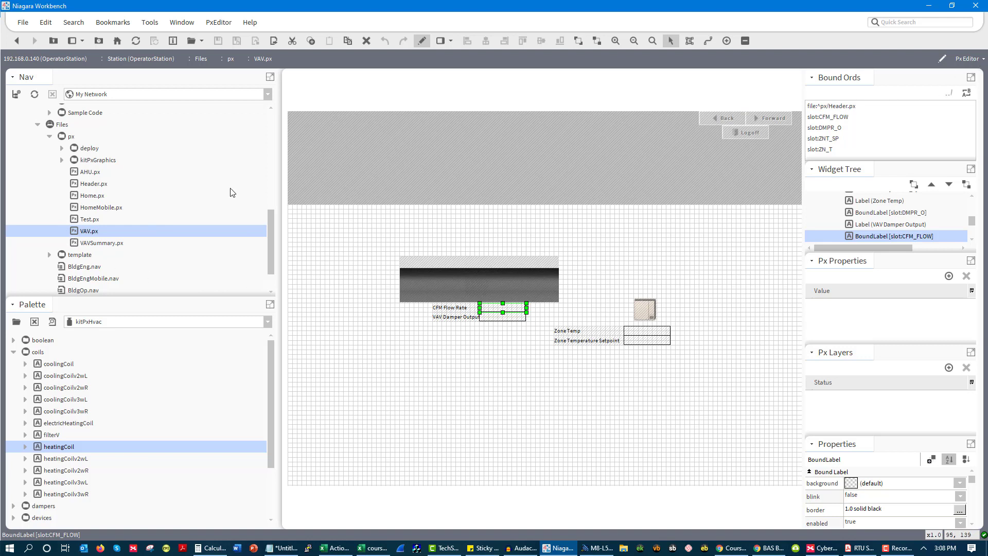
- Open the Home.px summary graphic from Files > px in the live viewer
{"action": "scroll", "coordinate": [118, 278], "scroll_direction": "up", "scroll_amount": 2}
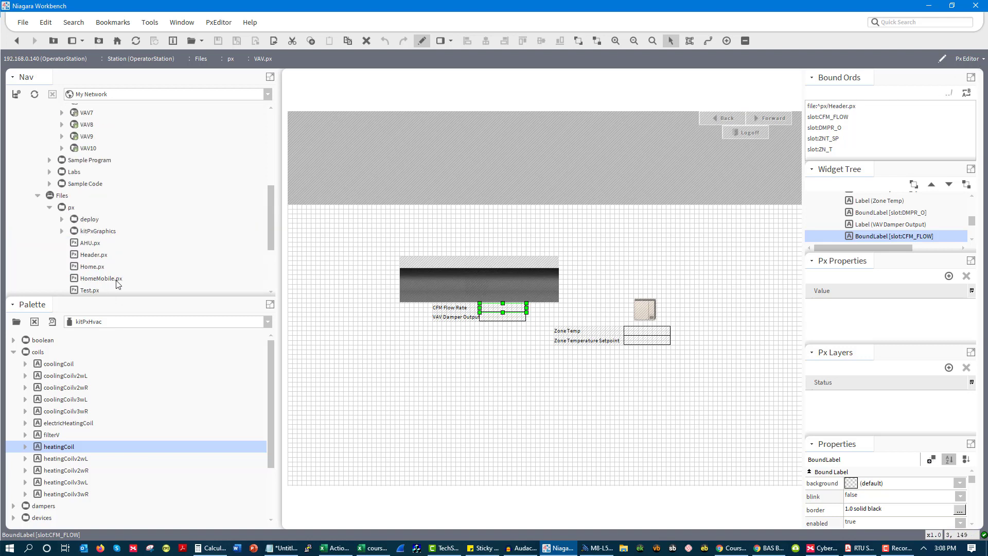
{"action": "scroll", "coordinate": [124, 247], "scroll_direction": "down", "scroll_amount": 1}
{"action": "double_click", "coordinate": [95, 233]}
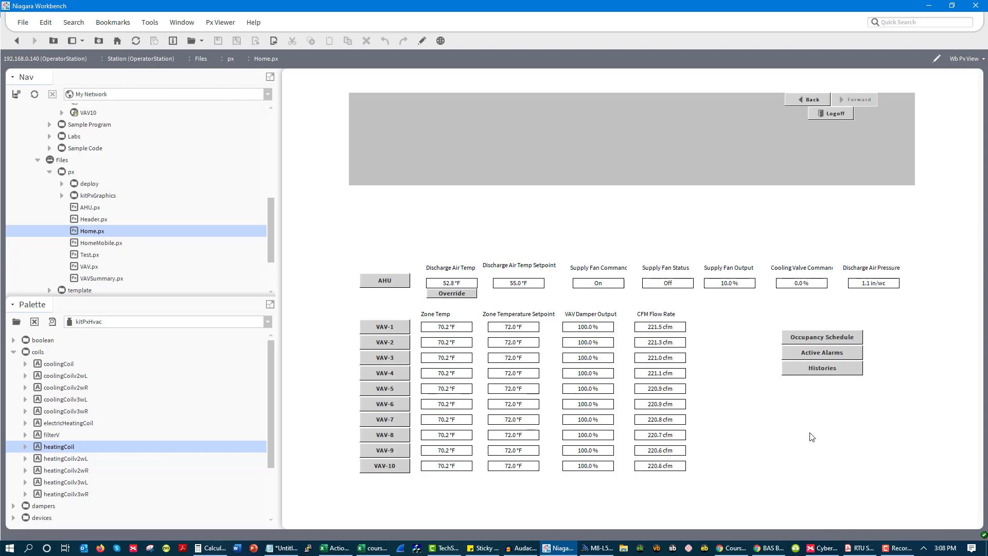
- Navigate to the VAV1 page using the VAV-1 button on the Home graphic
{"action": "left_click", "coordinate": [384, 329]}
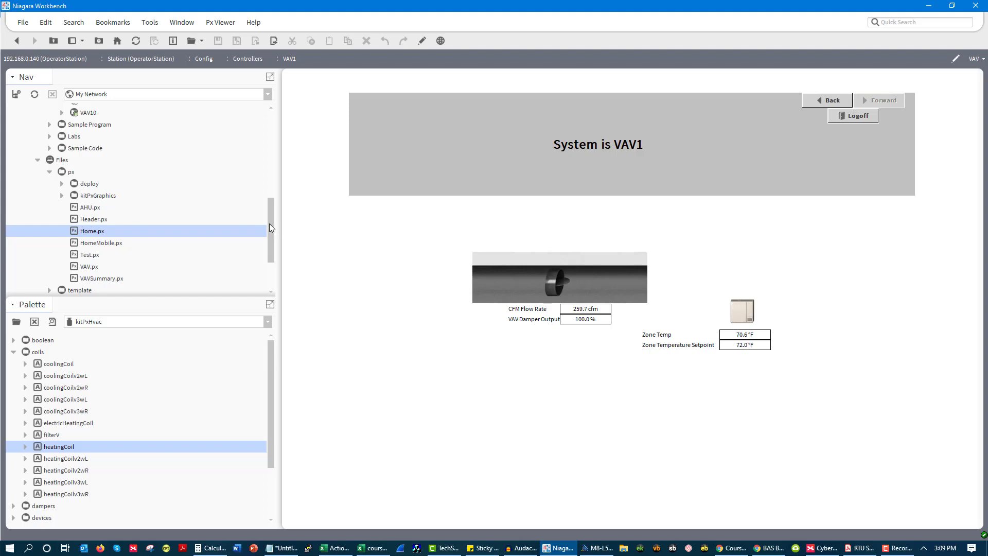
{"action": "left_click_drag", "start_coordinate": [269, 223], "coordinate": [268, 217]}
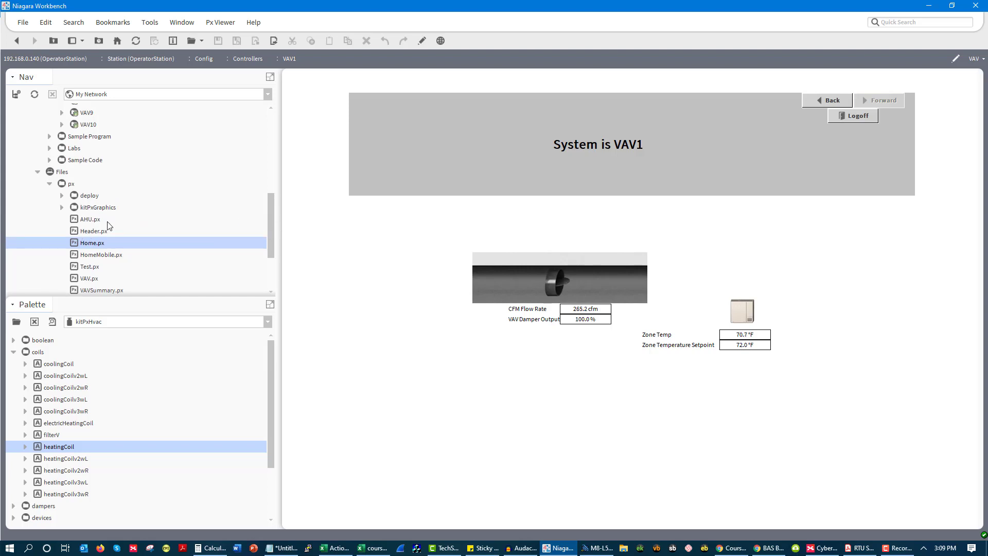
- Reopen Home.px and switch it into the Px Editor
{"action": "double_click", "coordinate": [88, 245]}
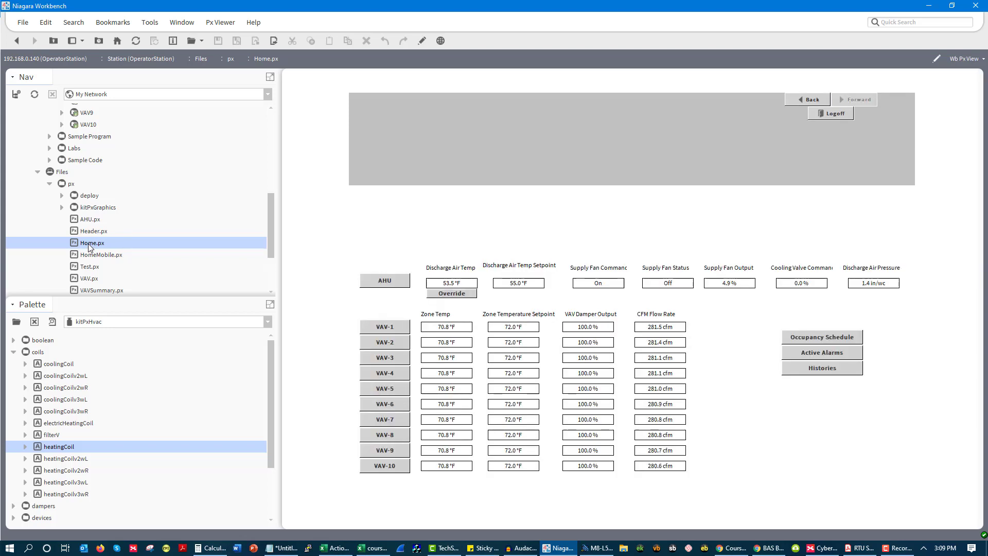
{"action": "left_click", "coordinate": [968, 59]}
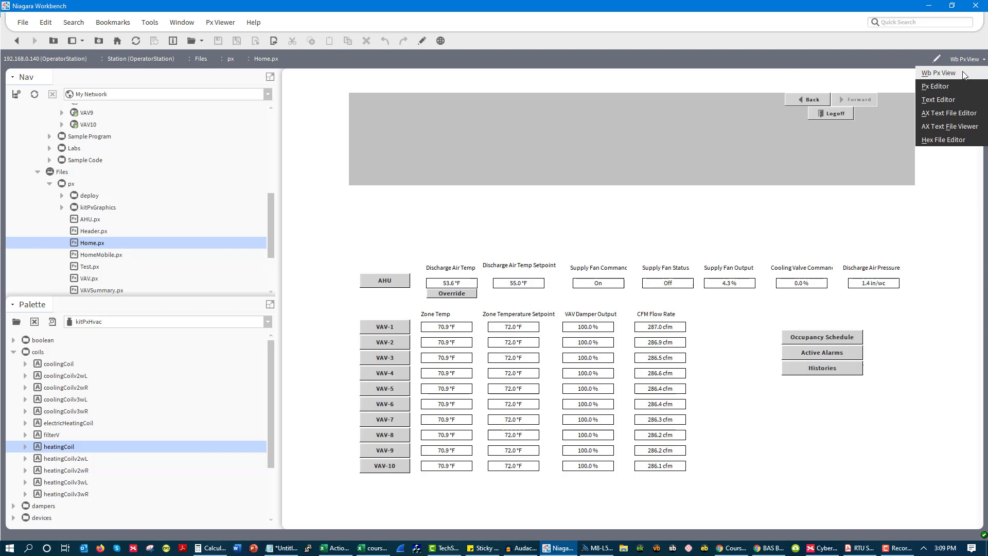
{"action": "left_click", "coordinate": [949, 88]}
- Inspect the VAV-1 button's Controllers/VAV1 binding unchanged, then return to Wb Px View
{"action": "double_click", "coordinate": [323, 323]}
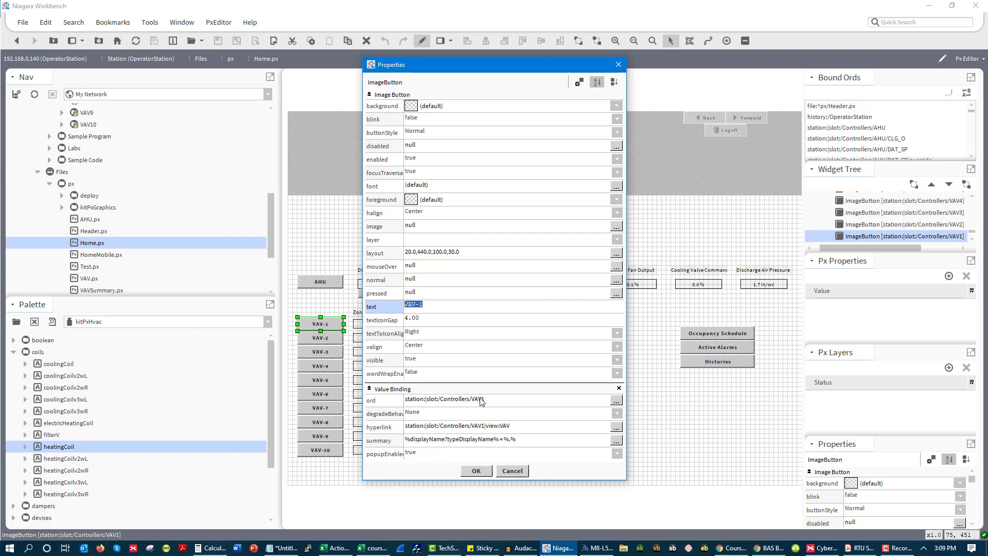
{"action": "left_click", "coordinate": [512, 470]}
{"action": "left_click", "coordinate": [971, 58]}
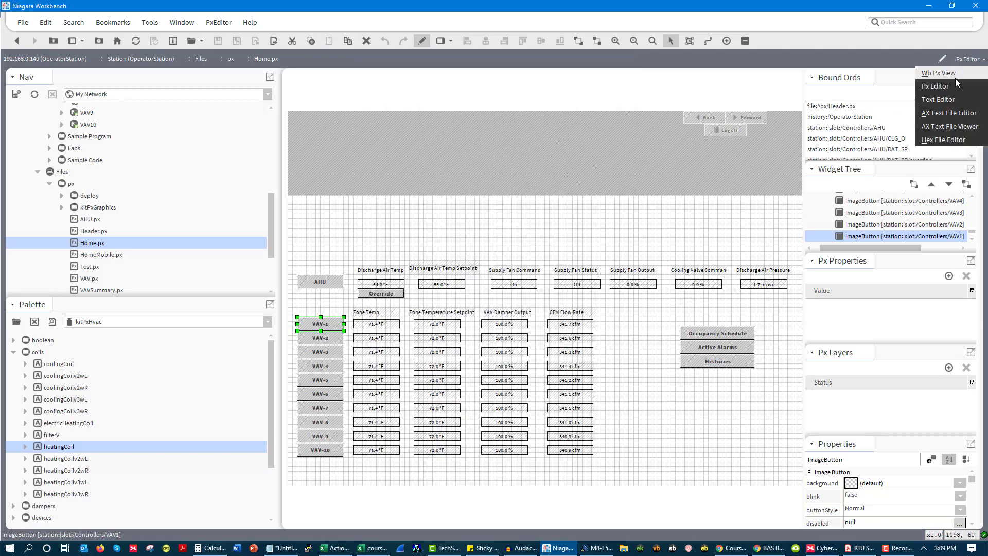
{"action": "left_click", "coordinate": [938, 72]}
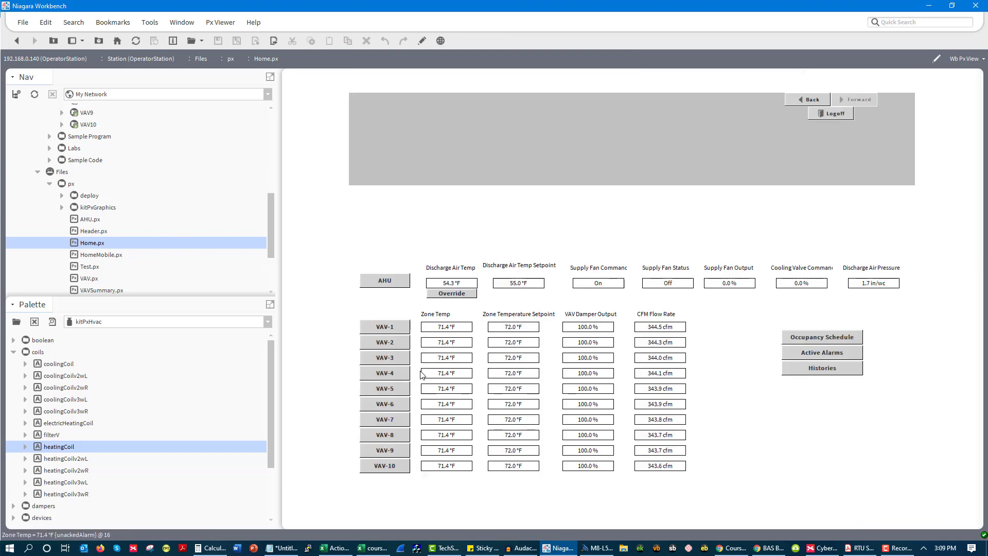
- On the VAV1 page, permanently override VAV Damper Output to 50 %
{"action": "left_click", "coordinate": [385, 327]}
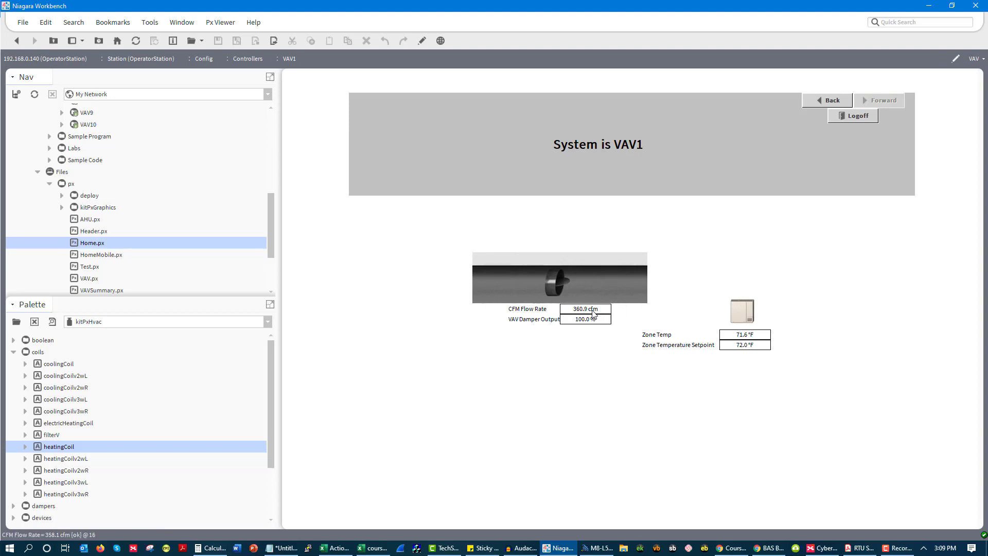
{"action": "right_click", "coordinate": [594, 312]}
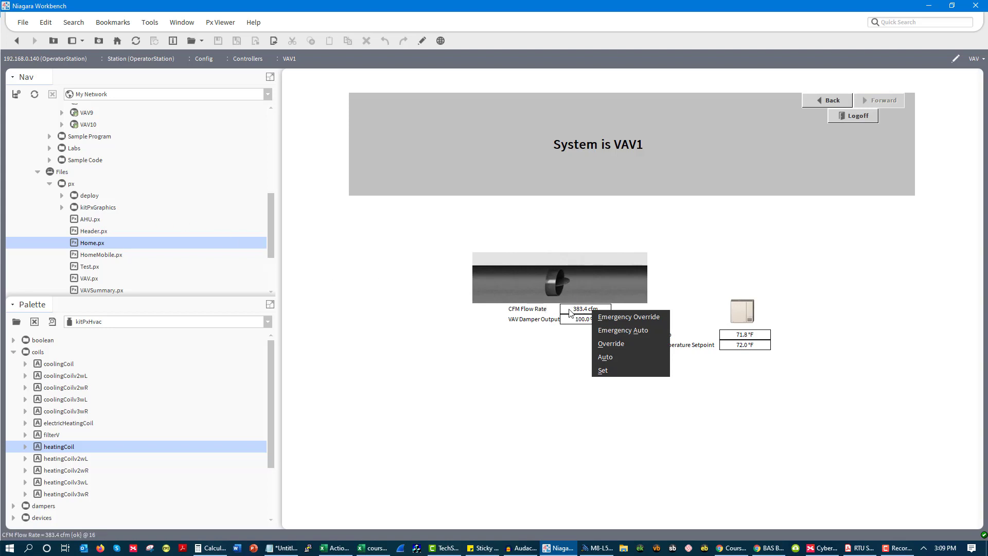
{"action": "left_click", "coordinate": [552, 356]}
{"action": "right_click", "coordinate": [585, 320]}
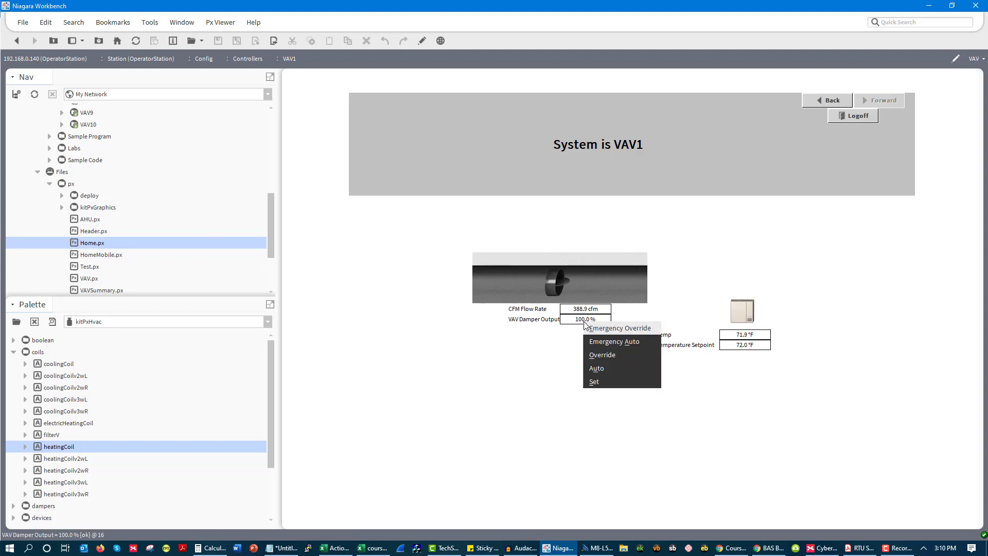
{"action": "left_click", "coordinate": [604, 353]}
{"action": "type", "text": "50"}
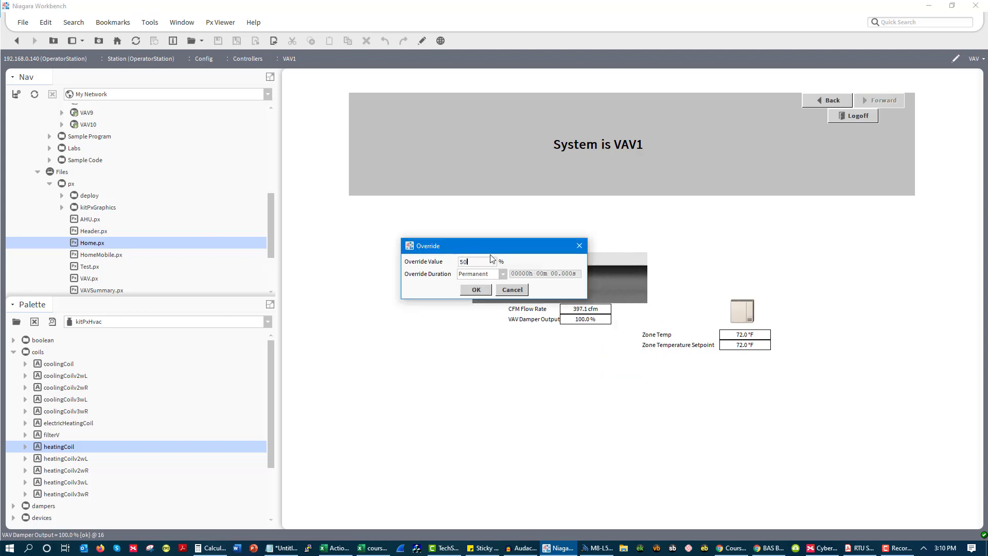
{"action": "key", "text": "Return"}
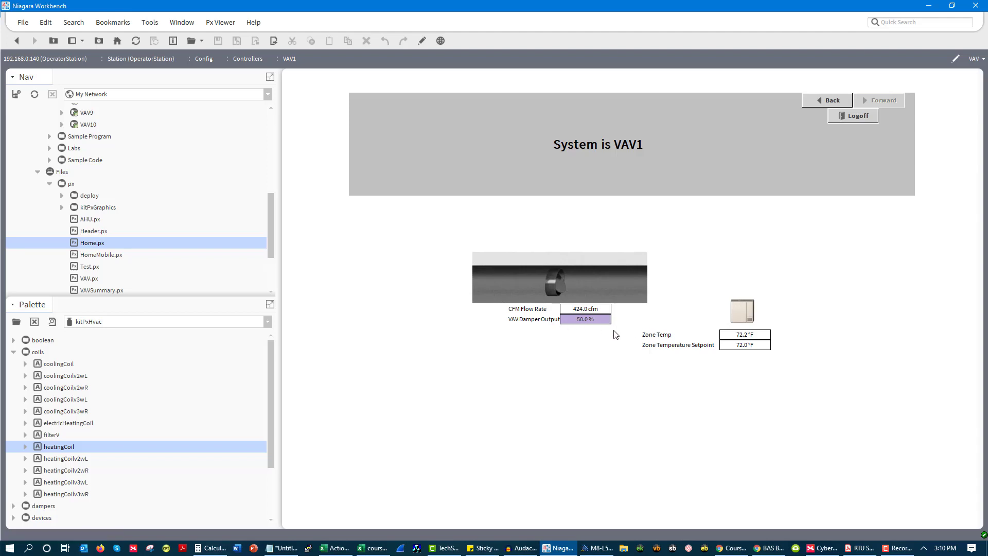
- Open VAV1's AX Property Sheet from the Nav tree
{"action": "scroll", "coordinate": [129, 188], "scroll_direction": "up", "scroll_amount": 4}
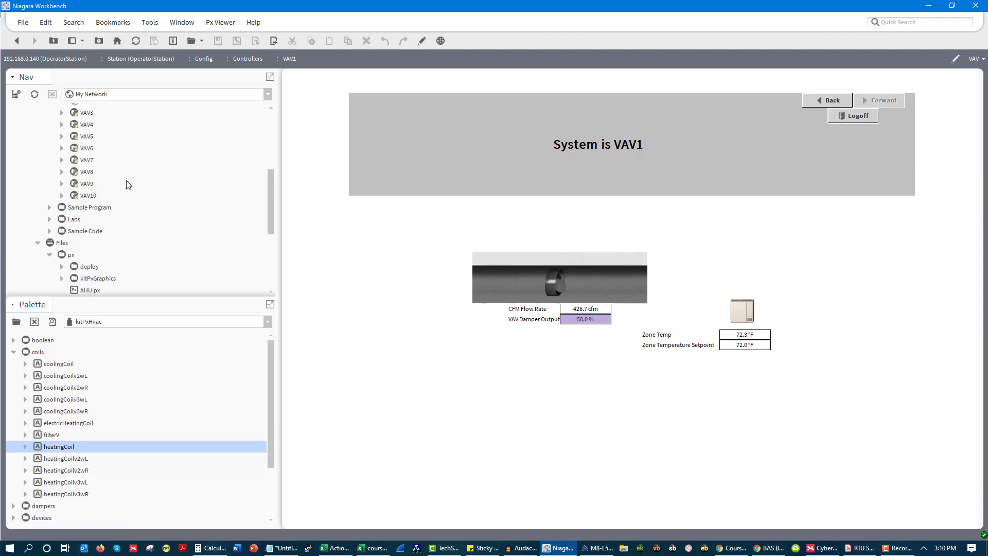
{"action": "left_click", "coordinate": [86, 161]}
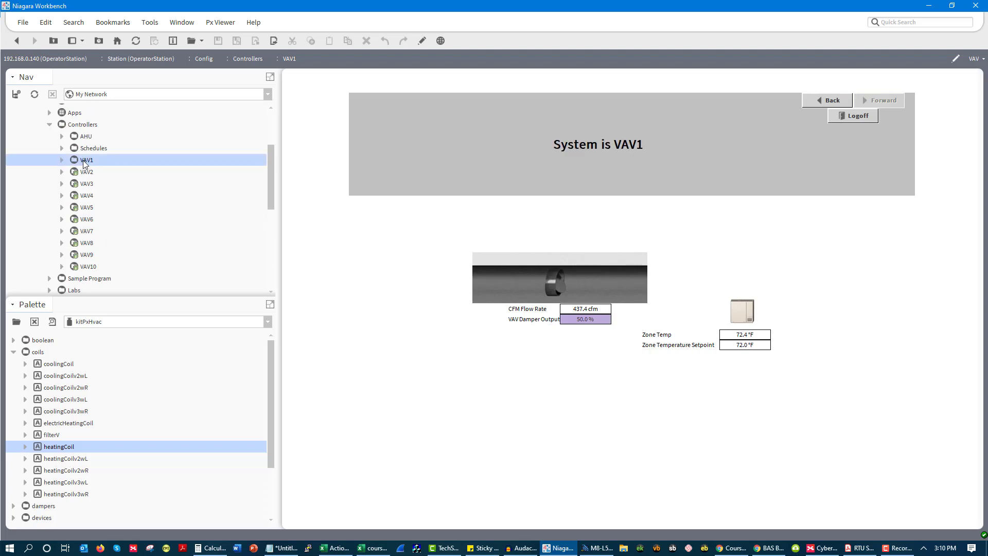
{"action": "right_click", "coordinate": [85, 163]}
{"action": "mouse_move", "coordinate": [160, 168]}
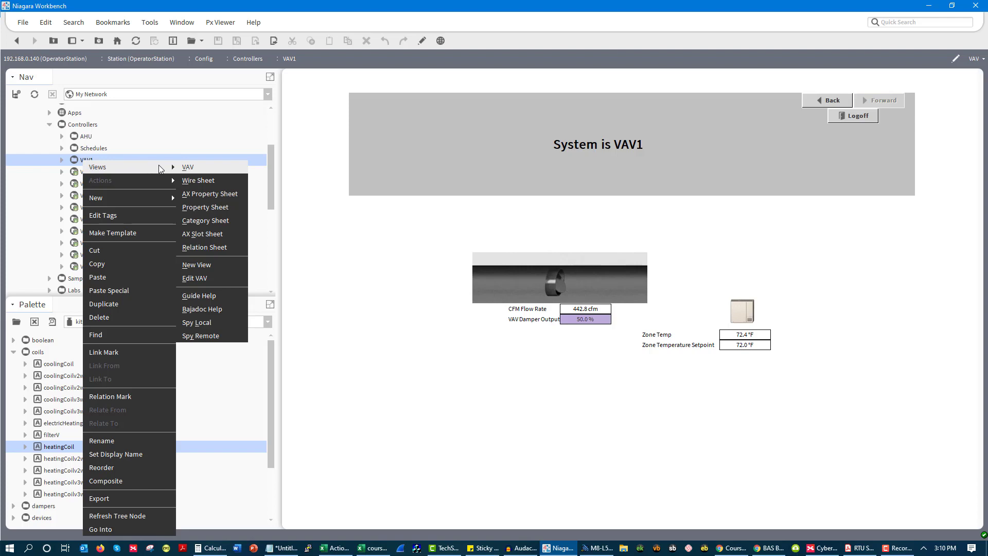
{"action": "left_click", "coordinate": [213, 194]}
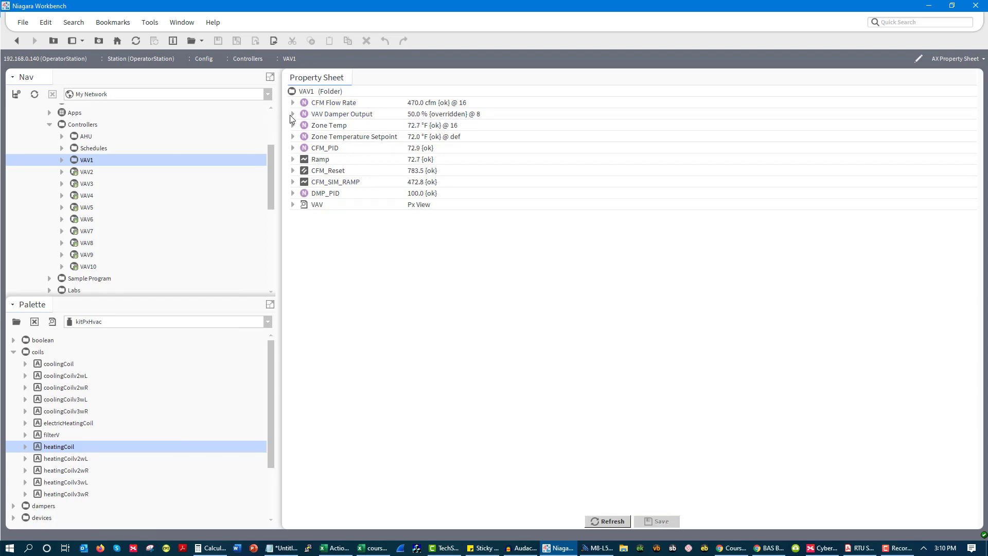
- Set VAV Damper Output back to Auto, then reopen VAV1's graphic
{"action": "right_click", "coordinate": [462, 120]}
{"action": "mouse_move", "coordinate": [536, 154]}
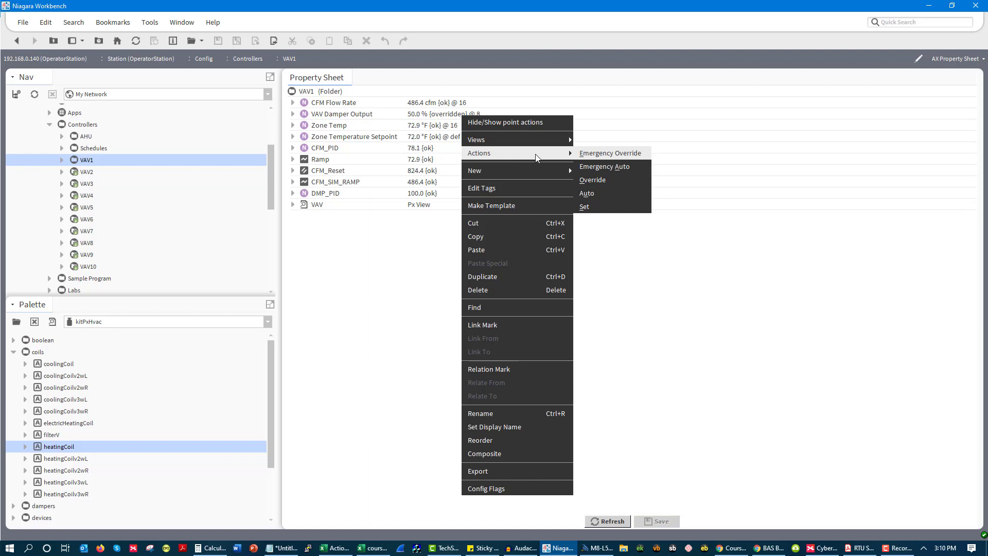
{"action": "left_click", "coordinate": [610, 195]}
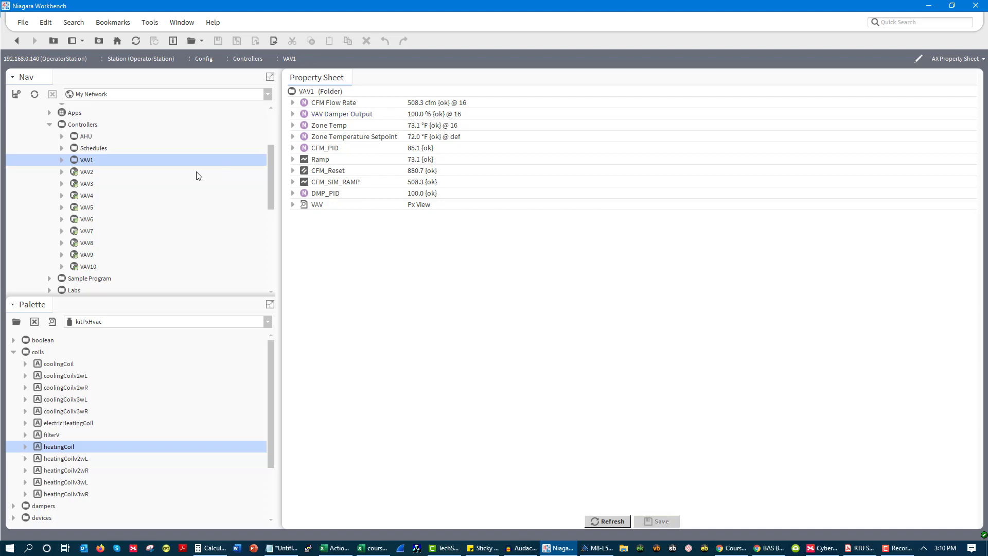
{"action": "scroll", "coordinate": [114, 241], "scroll_direction": "down", "scroll_amount": 1}
{"action": "scroll", "coordinate": [109, 220], "scroll_direction": "up", "scroll_amount": 3}
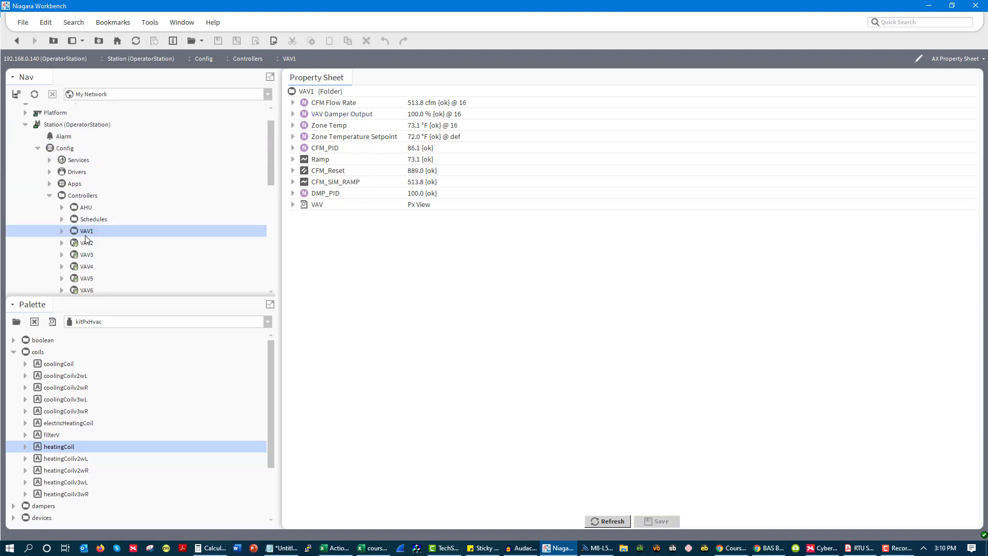
{"action": "double_click", "coordinate": [85, 233]}
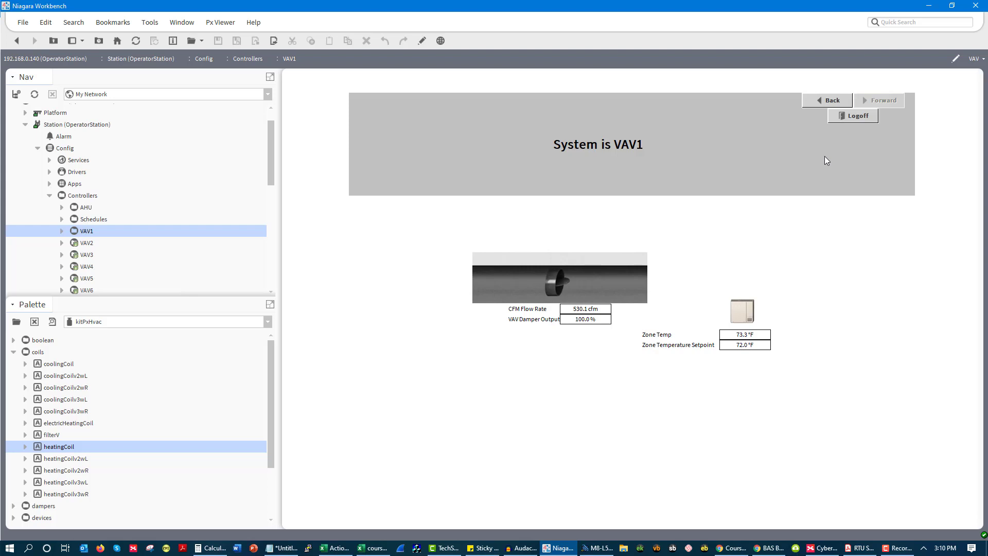
{"action": "left_click", "coordinate": [824, 100]}
{"action": "scroll", "coordinate": [105, 263], "scroll_direction": "down", "scroll_amount": 3}
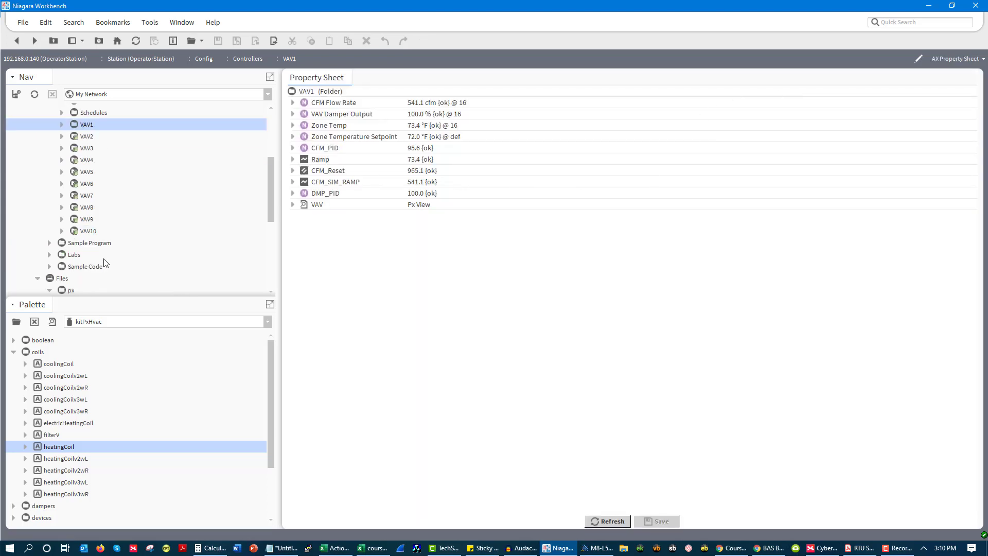
{"action": "scroll", "coordinate": [111, 277], "scroll_direction": "down", "scroll_amount": 3}
{"action": "double_click", "coordinate": [91, 245]}
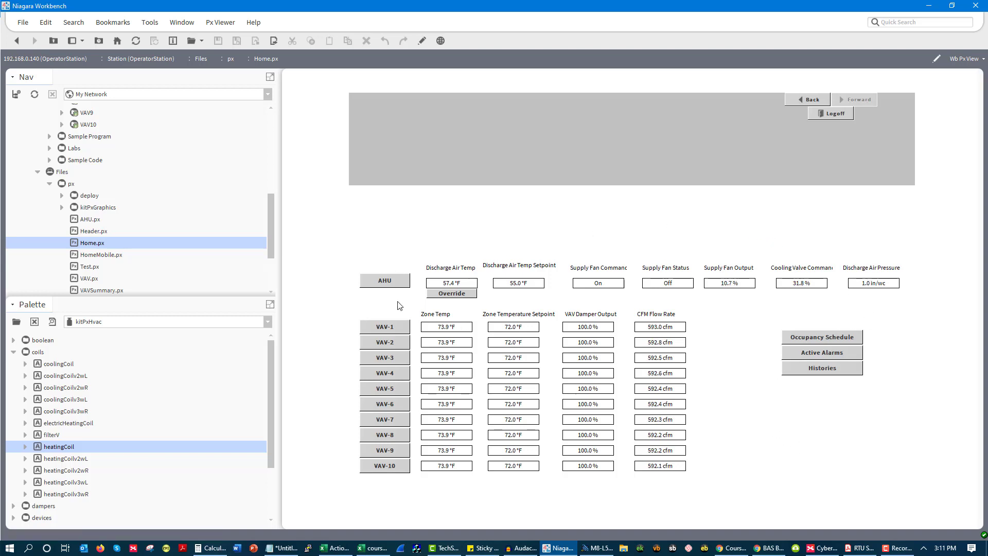
{"action": "left_click", "coordinate": [379, 282]}
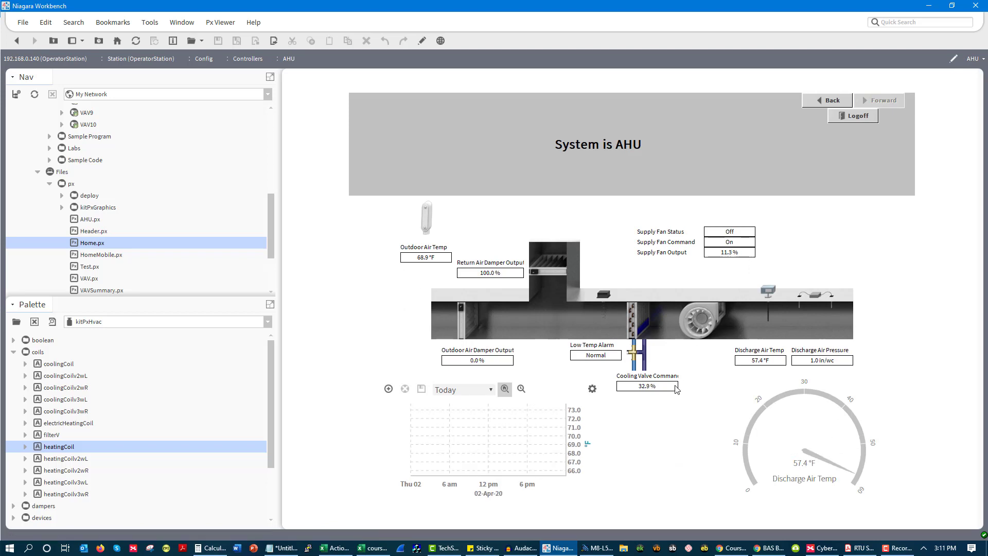
{"action": "left_click", "coordinate": [829, 98]}
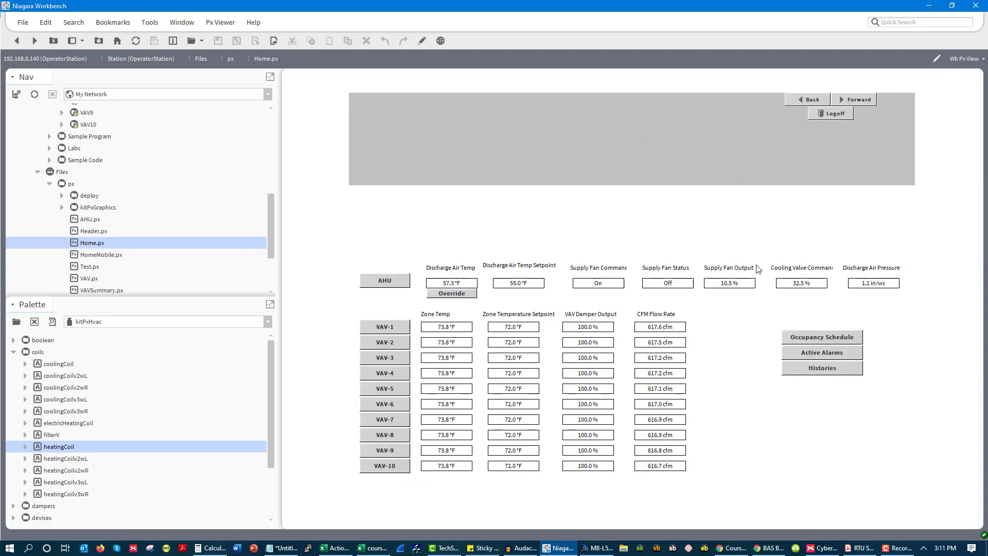
{"action": "left_click", "coordinate": [820, 339]}
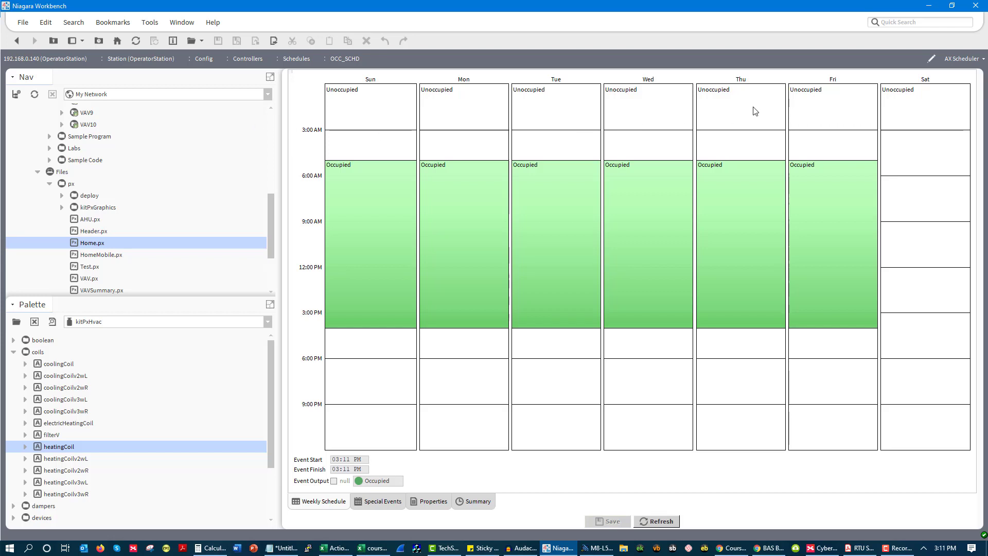
{"action": "left_click", "coordinate": [17, 40]}
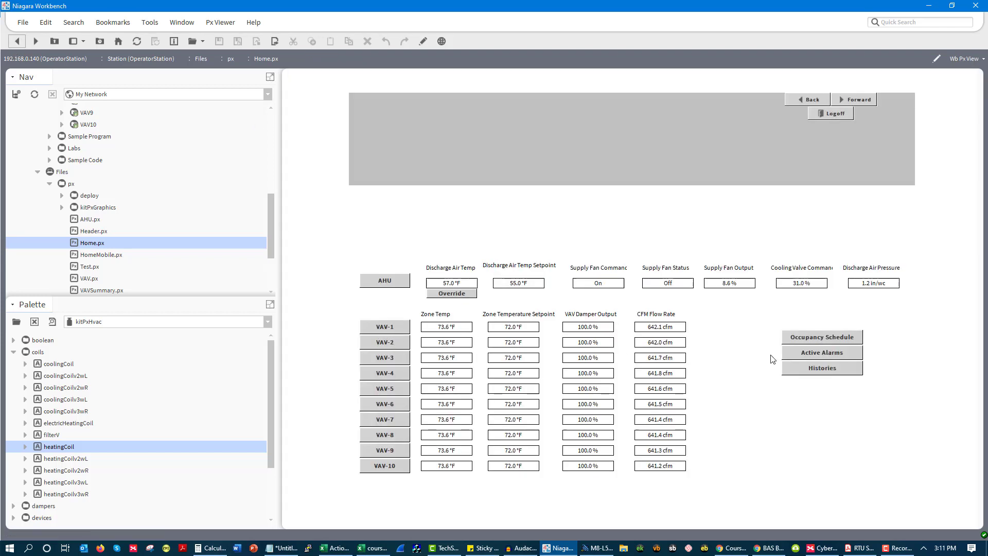
- Open VAV-1's graphic, then go back to the Home summary of the AHU and VAV-1 through VAV-10
{"action": "left_click", "coordinate": [388, 327]}
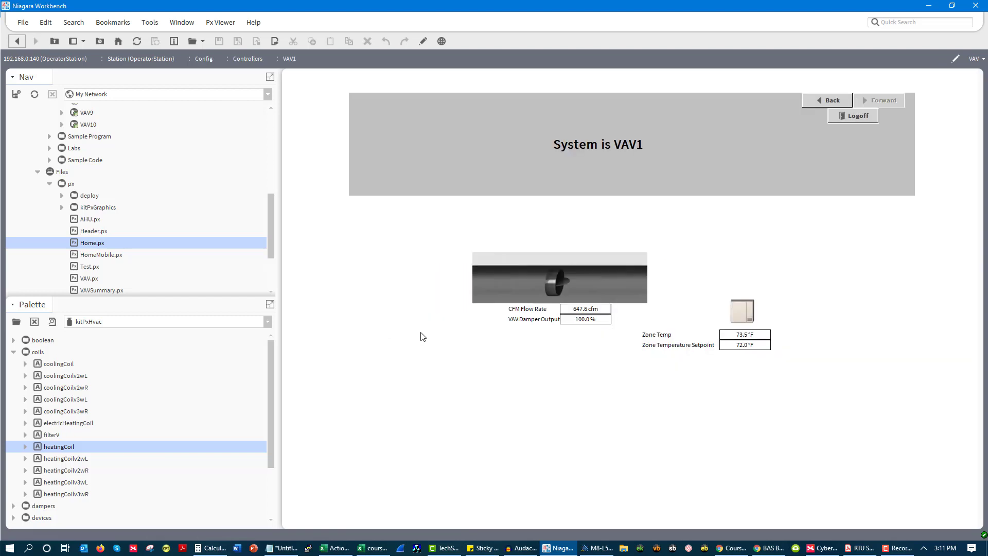
{"action": "left_click", "coordinate": [845, 100]}
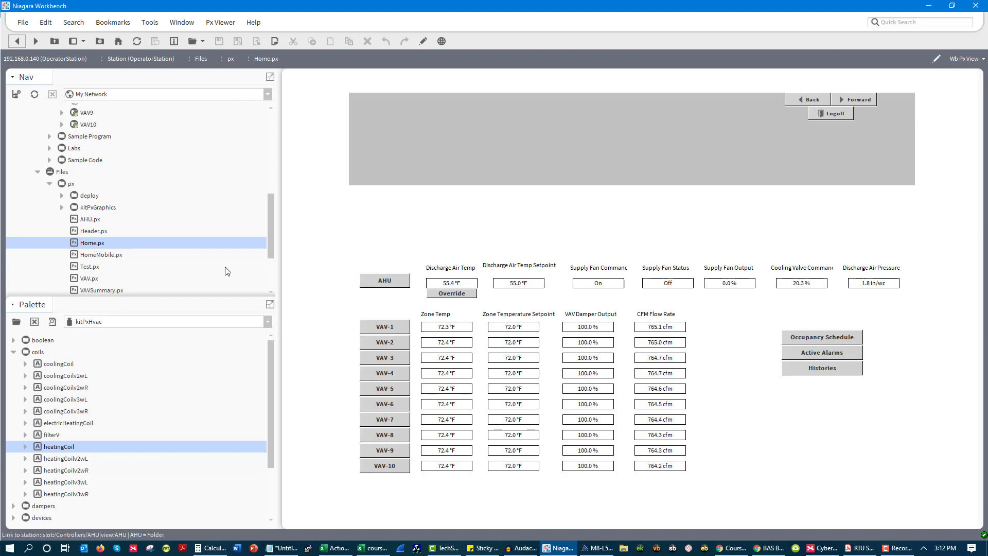
- View the AHU.px and unbound VAV.px templates, then reopen VAV-1's live graphic from Home.px
{"action": "left_click", "coordinate": [85, 219]}
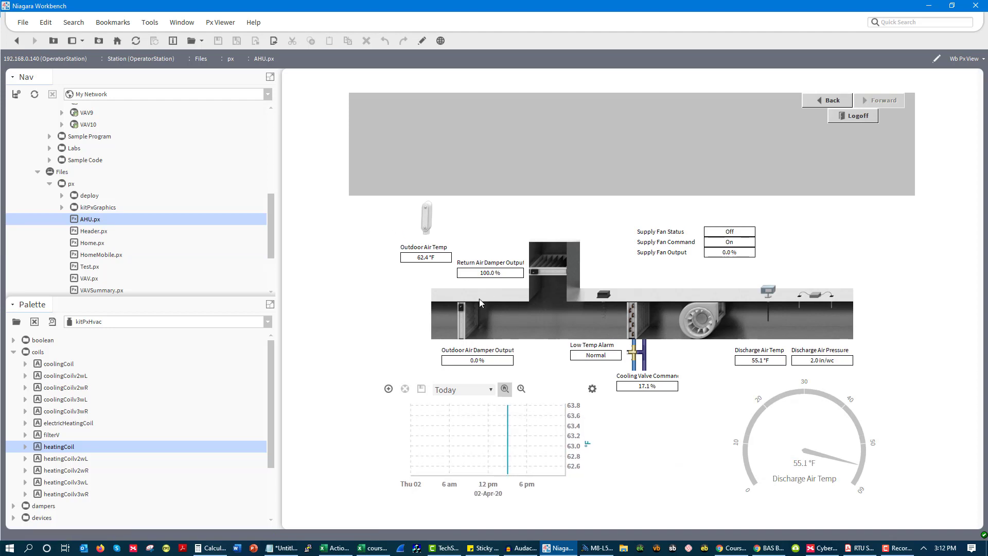
{"action": "left_click", "coordinate": [828, 100]}
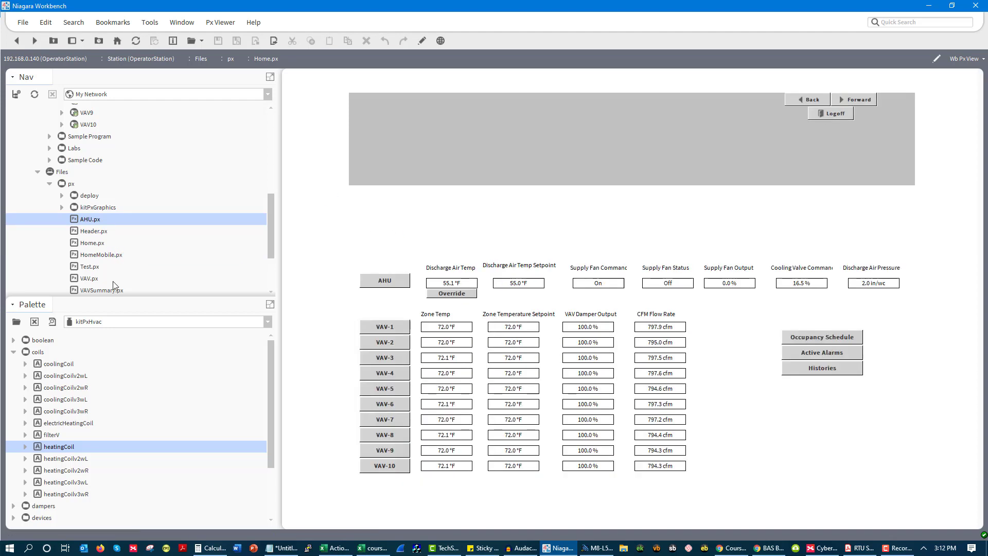
{"action": "double_click", "coordinate": [94, 279]}
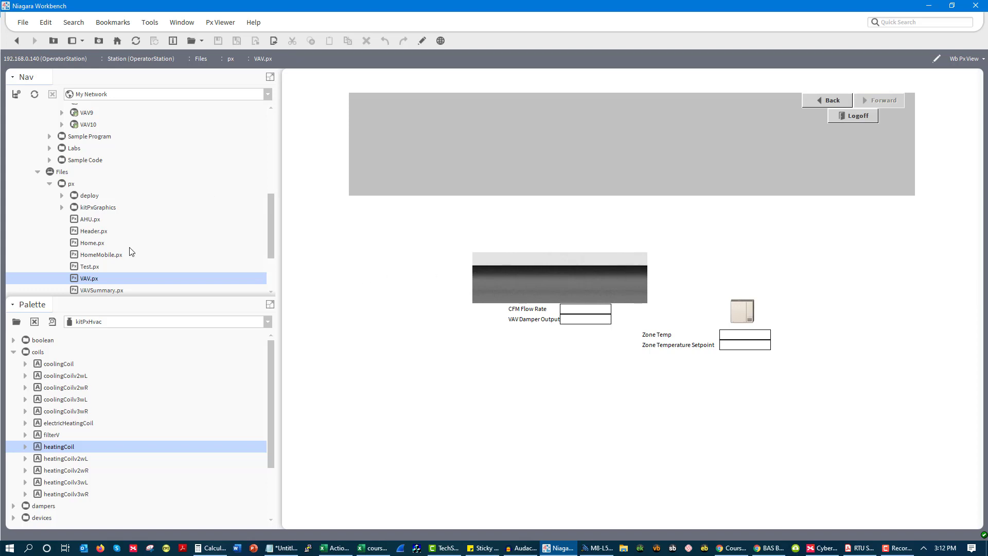
{"action": "double_click", "coordinate": [93, 244]}
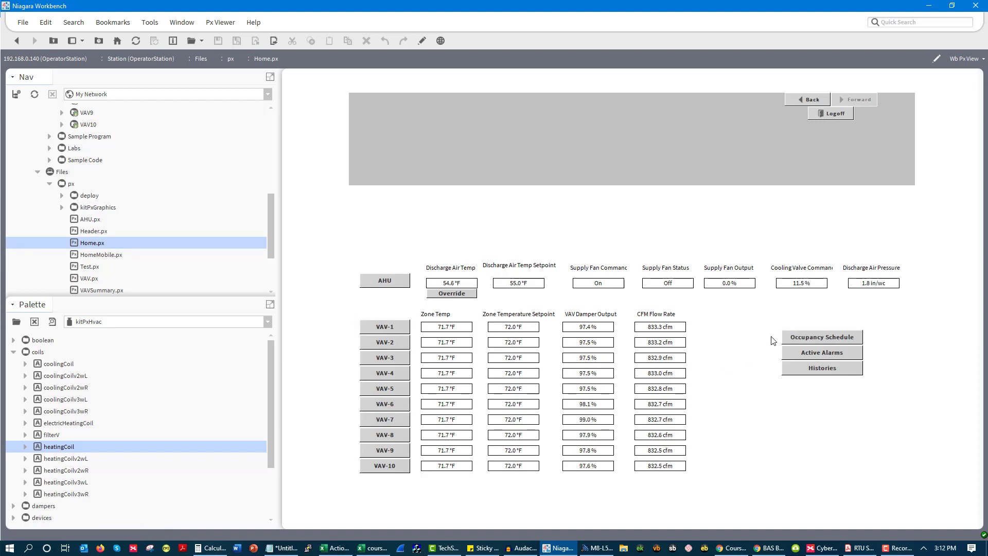
{"action": "left_click", "coordinate": [385, 327]}
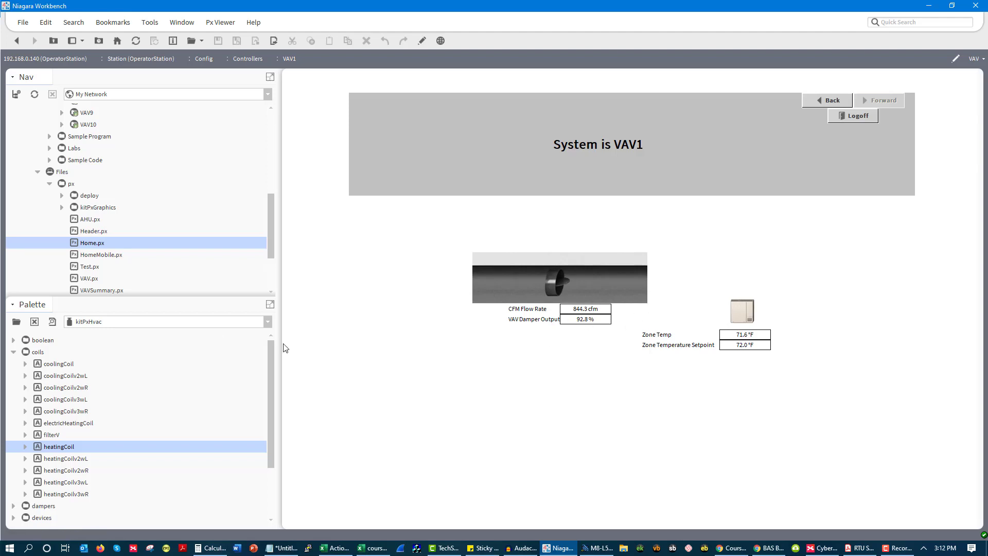